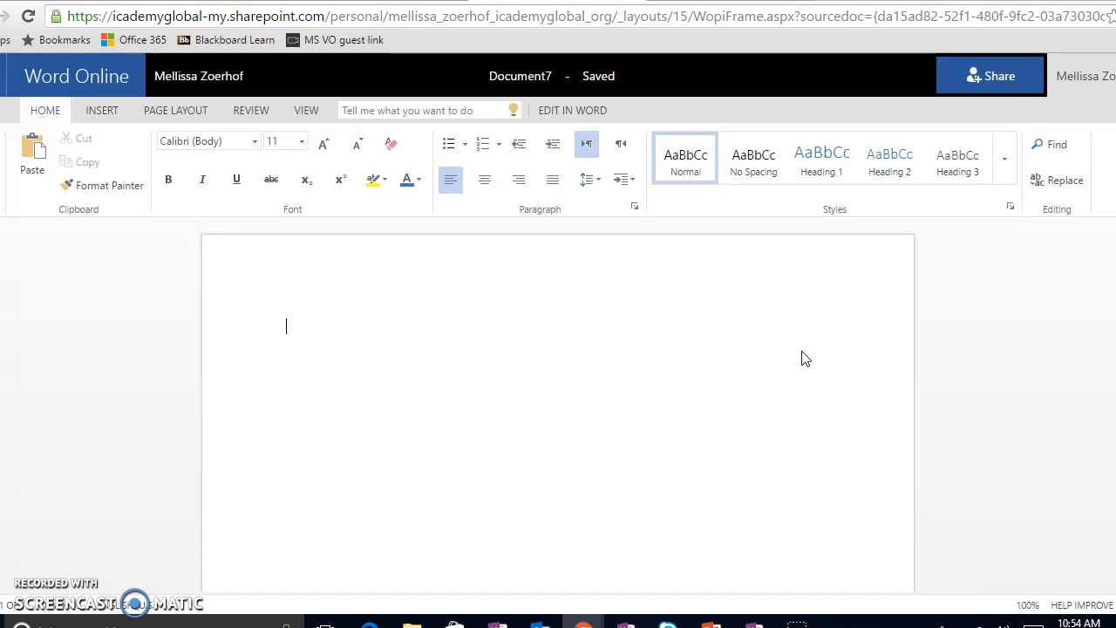
Try out the left, center and right paragraph alignments on the empty first line.
{"action": "left_click", "coordinate": [844, 325]}
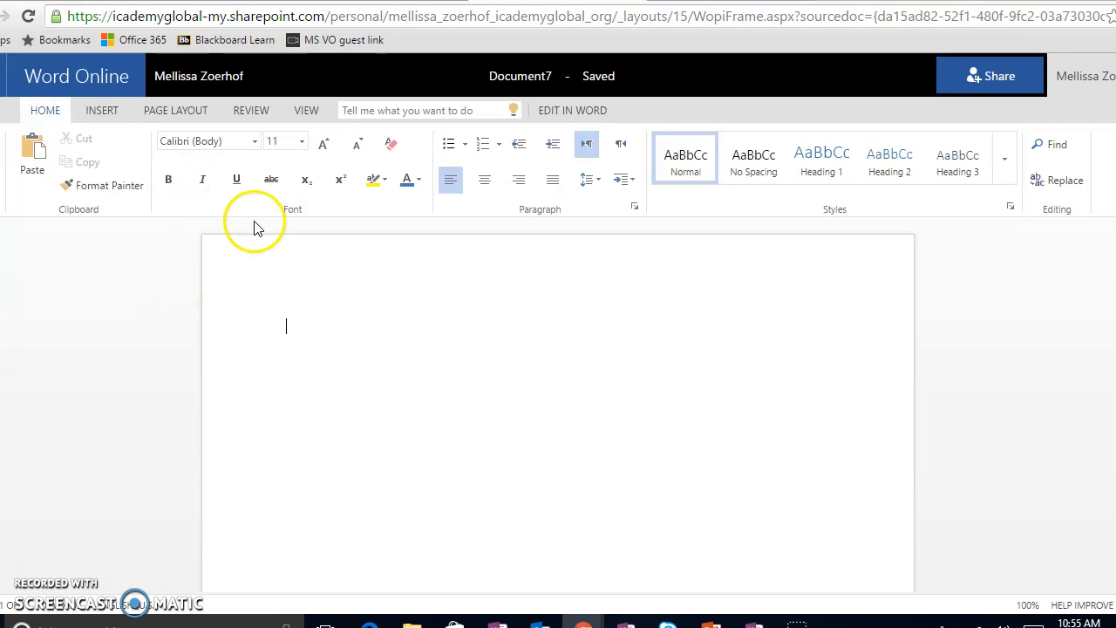
{"action": "left_click", "coordinate": [510, 186]}
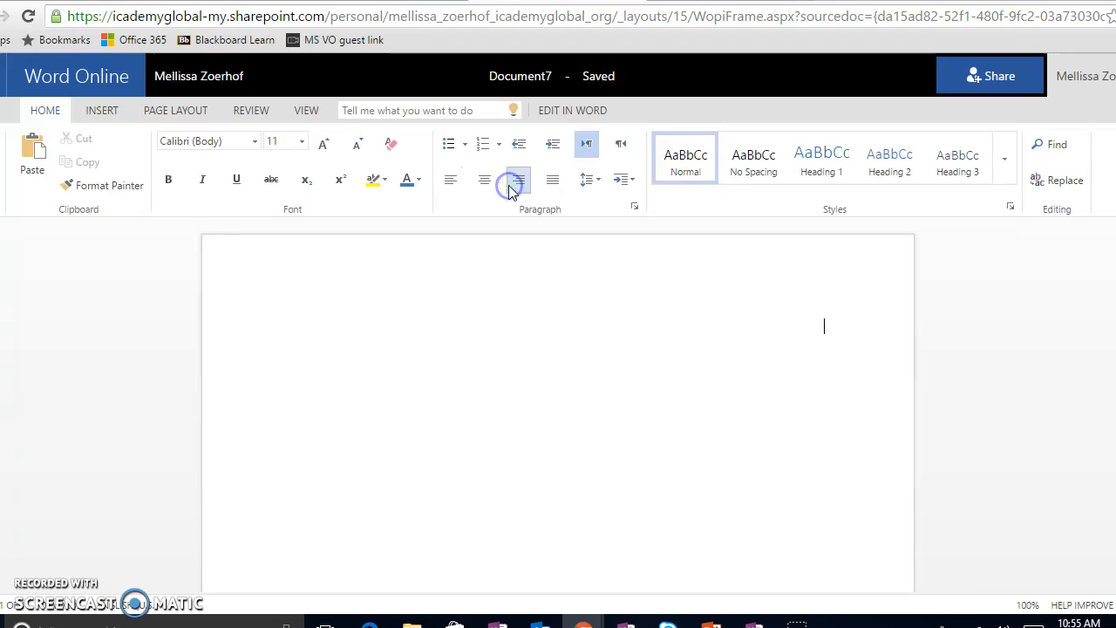
{"action": "left_click", "coordinate": [451, 181]}
{"action": "left_click", "coordinate": [482, 184]}
{"action": "left_click", "coordinate": [515, 185]}
{"action": "left_click", "coordinate": [484, 180]}
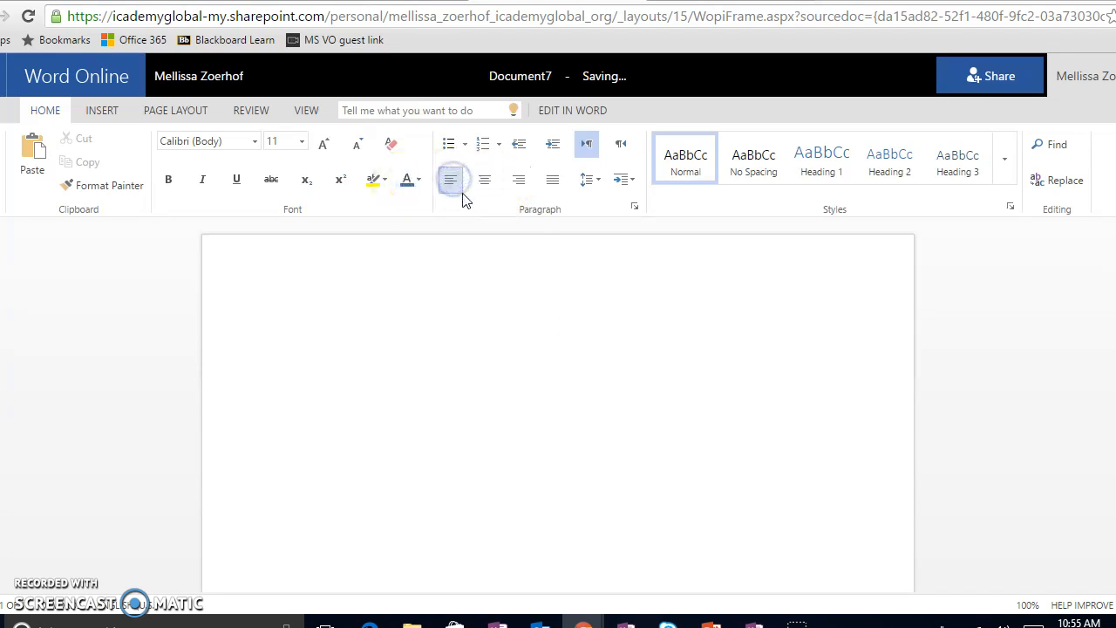
{"action": "left_click", "coordinate": [463, 188]}
{"action": "left_click", "coordinate": [477, 188]}
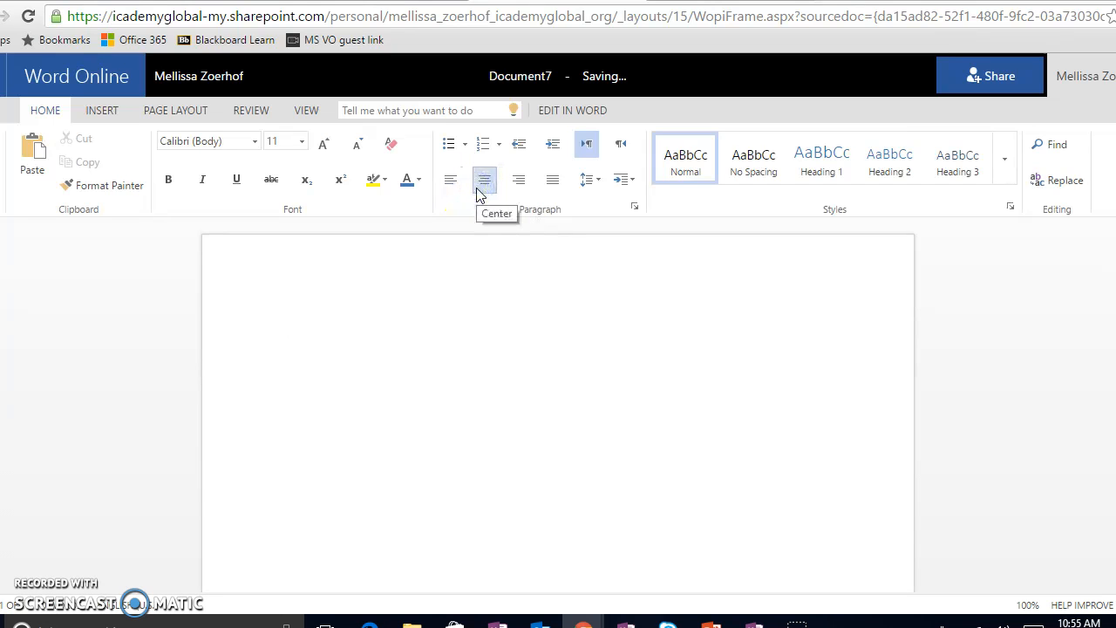
Enter a right-aligned heading block with the student's full name, "September 15, 2016" and "ELA 6" on separate lines.
{"action": "left_click", "coordinate": [516, 187]}
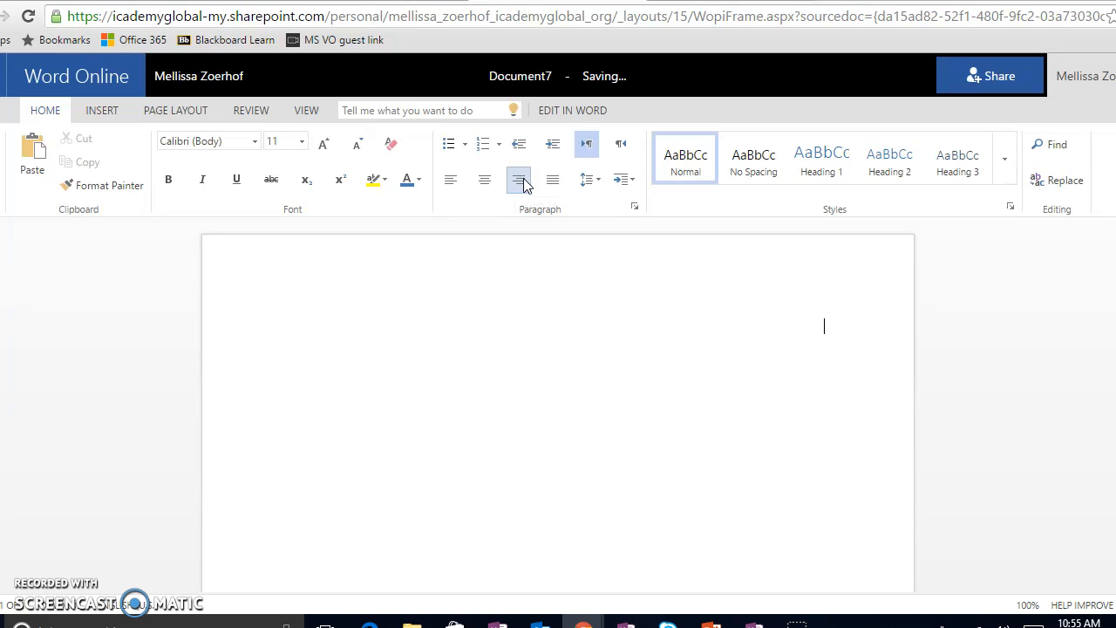
{"action": "key", "text": "Return"}
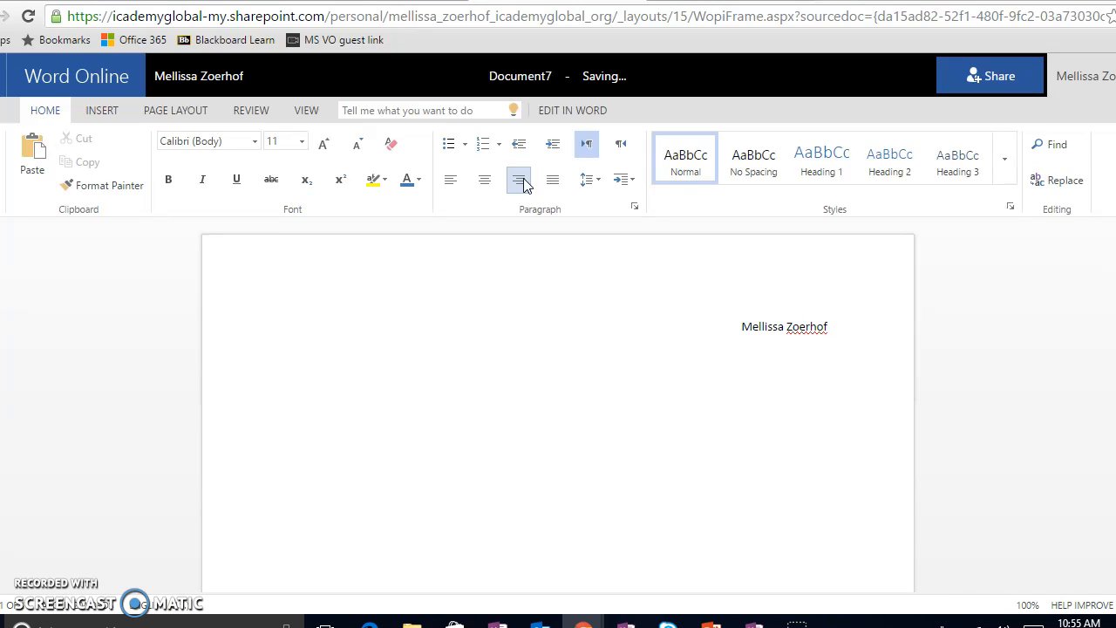
{"action": "type", "text": "September 15, 2016"}
{"action": "key", "text": "Return"}
{"action": "type", "text": "El"}
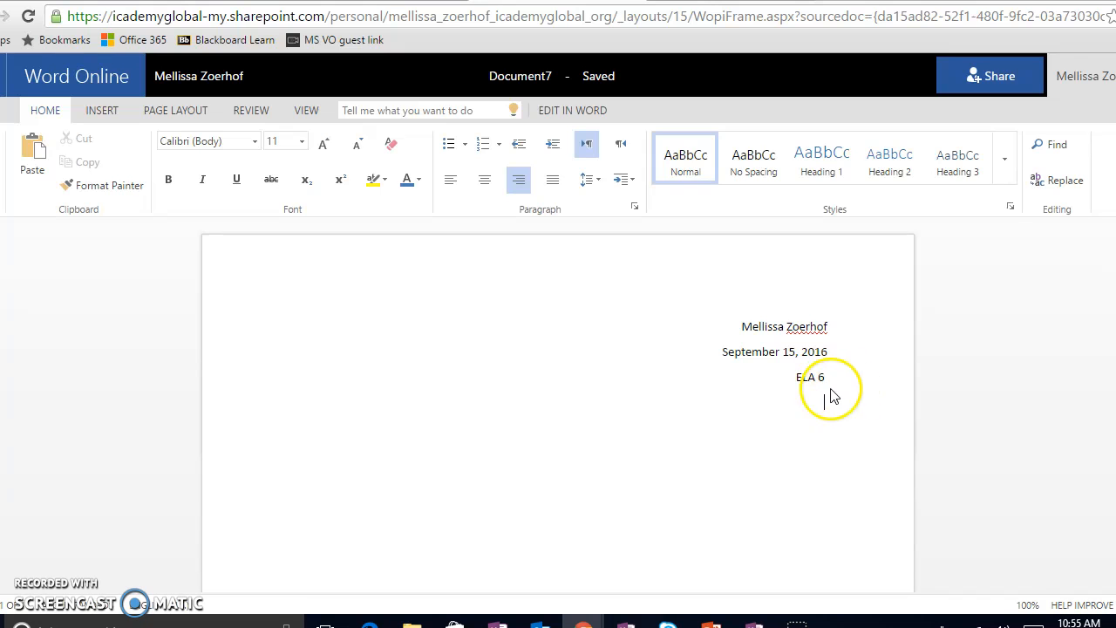
Add a centered "Title" line below the heading block and format it bold, underlined and 16 pt.
{"action": "left_click", "coordinate": [485, 180]}
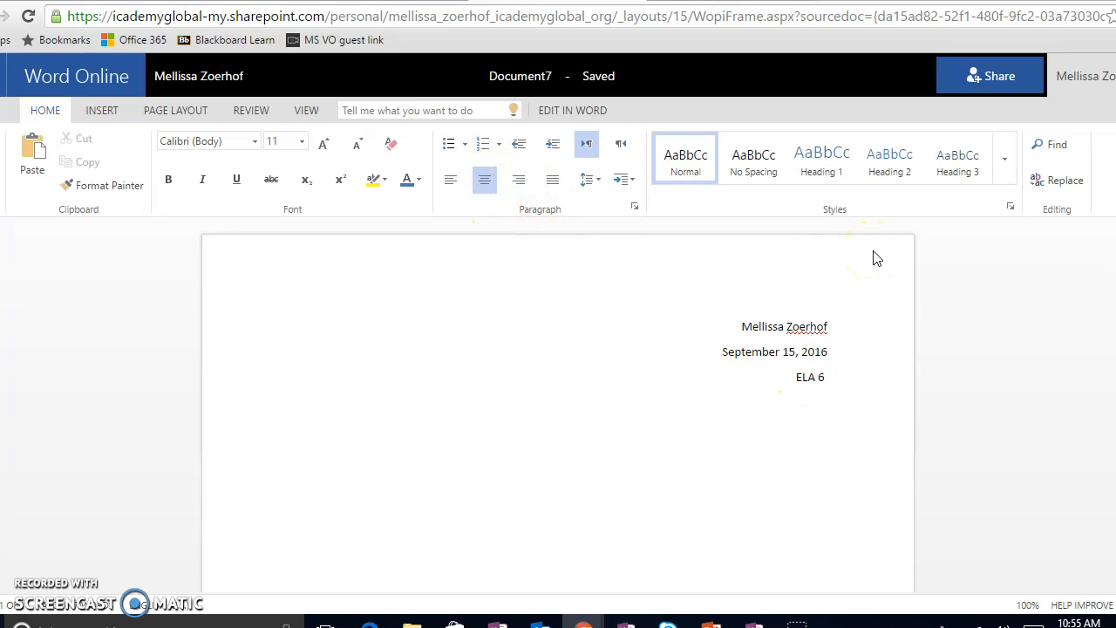
{"action": "type", "text": "Title"}
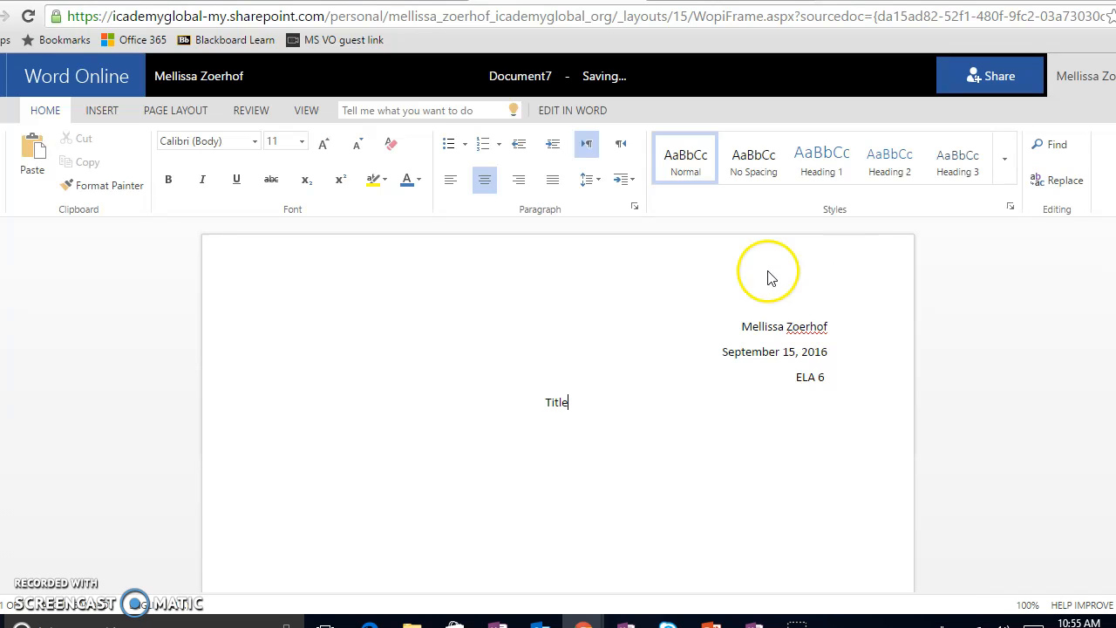
{"action": "double_click", "coordinate": [558, 402]}
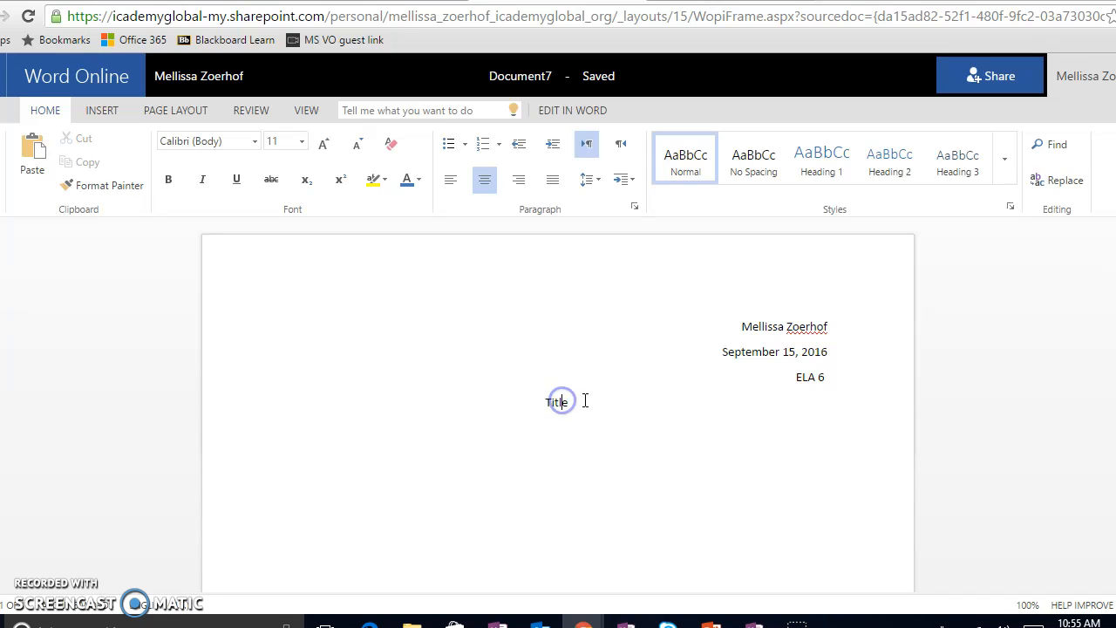
{"action": "left_click", "coordinate": [170, 184]}
{"action": "left_click", "coordinate": [236, 179]}
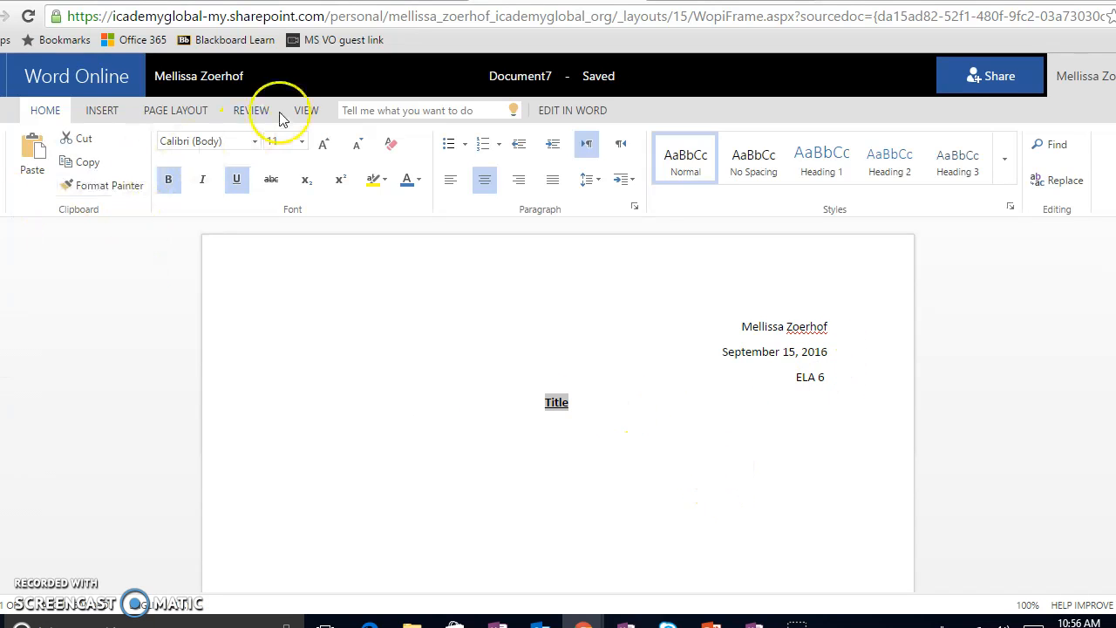
{"action": "left_click", "coordinate": [301, 141]}
{"action": "left_click", "coordinate": [284, 295]}
Try to left-align the blank line below the title and clear its bold and underline, then delete that line.
{"action": "left_click", "coordinate": [616, 447]}
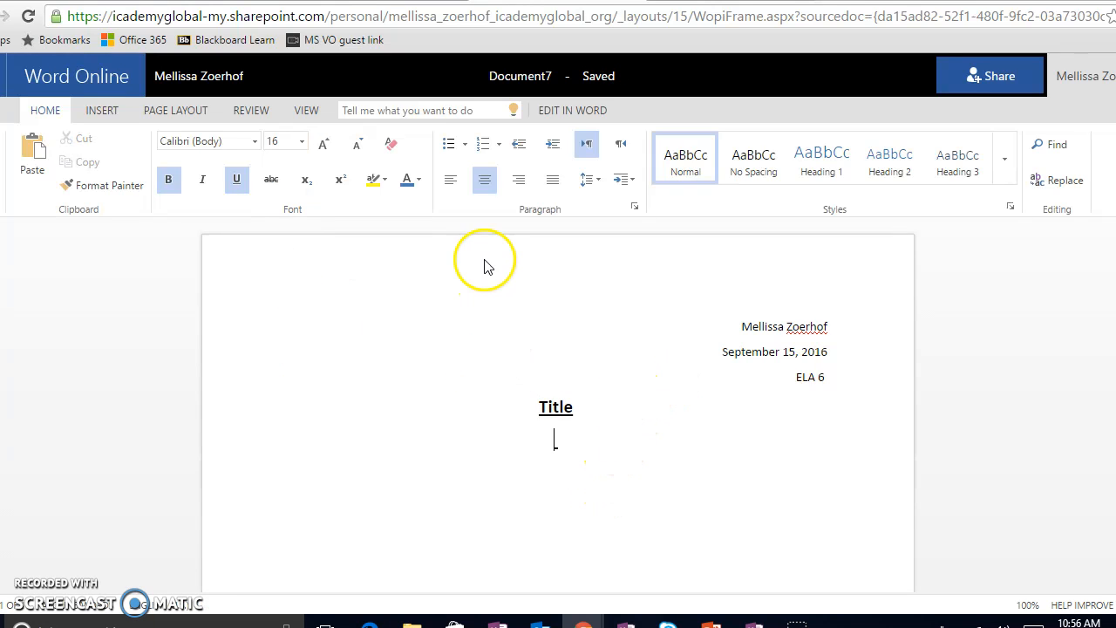
{"action": "left_click", "coordinate": [452, 184]}
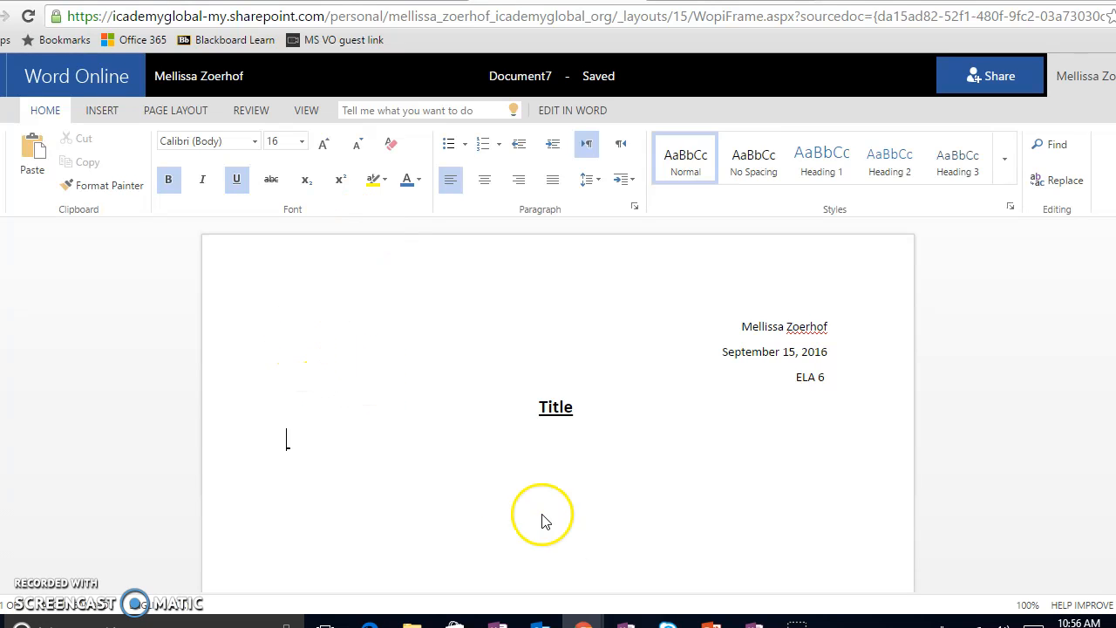
{"action": "left_click", "coordinate": [168, 179]}
{"action": "left_click", "coordinate": [236, 179]}
{"action": "left_click_drag", "start_coordinate": [340, 434], "coordinate": [266, 432]}
{"action": "left_click", "coordinate": [169, 180]}
{"action": "left_click", "coordinate": [236, 180]}
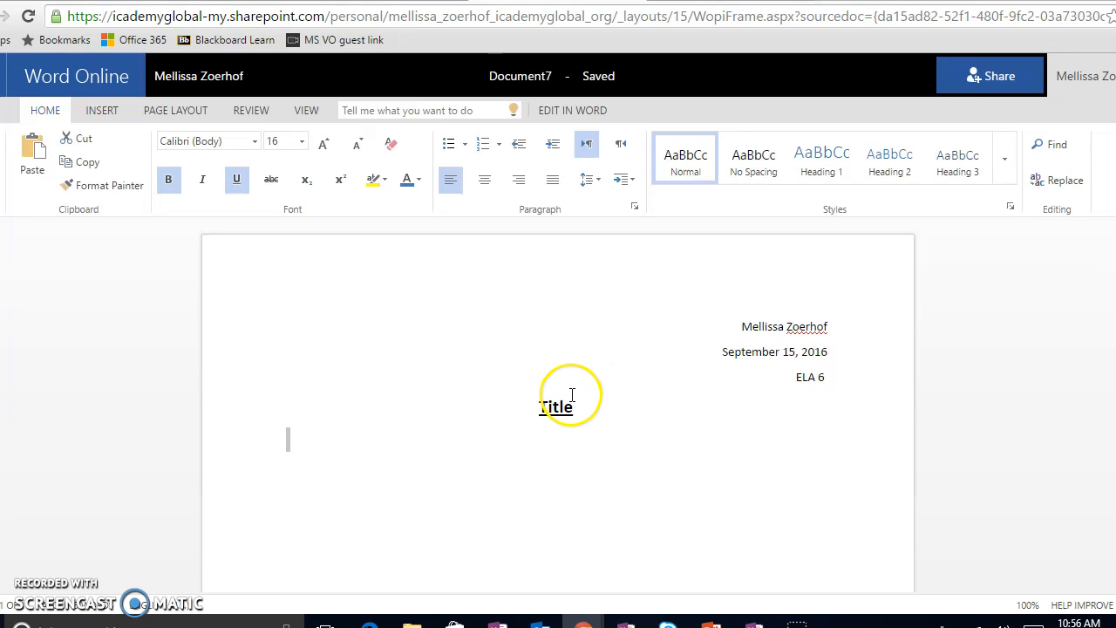
{"action": "left_click", "coordinate": [331, 448]}
{"action": "double_click", "coordinate": [314, 442]}
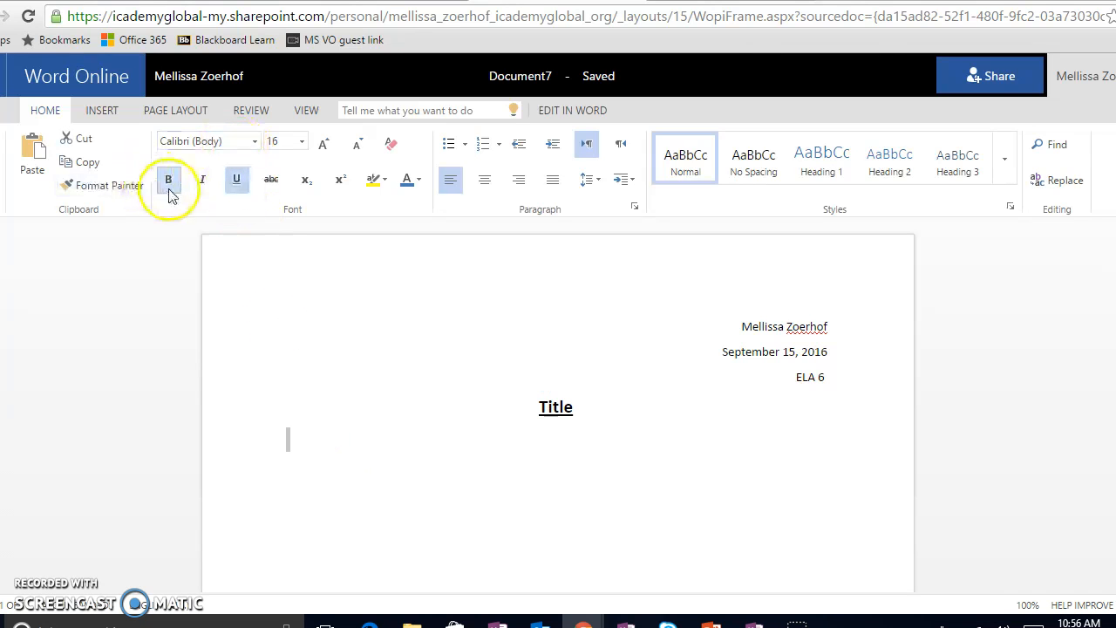
{"action": "key", "text": "BackSpace"}
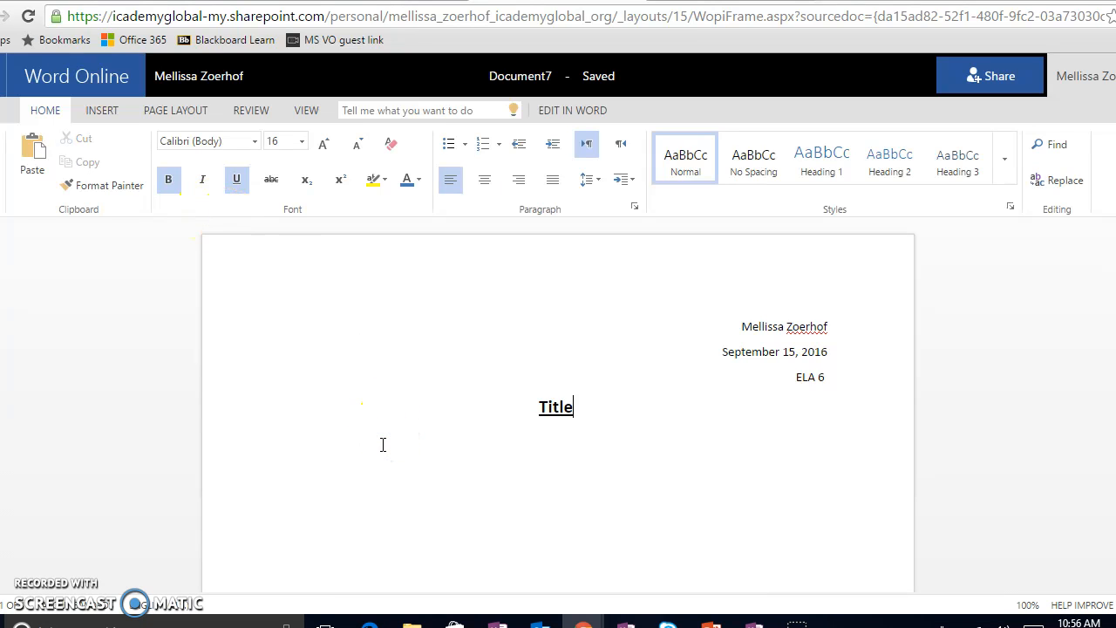
Start a left-aligned line below the title with underline and bold turned off.
{"action": "left_click", "coordinate": [238, 180]}
{"action": "left_click", "coordinate": [169, 179]}
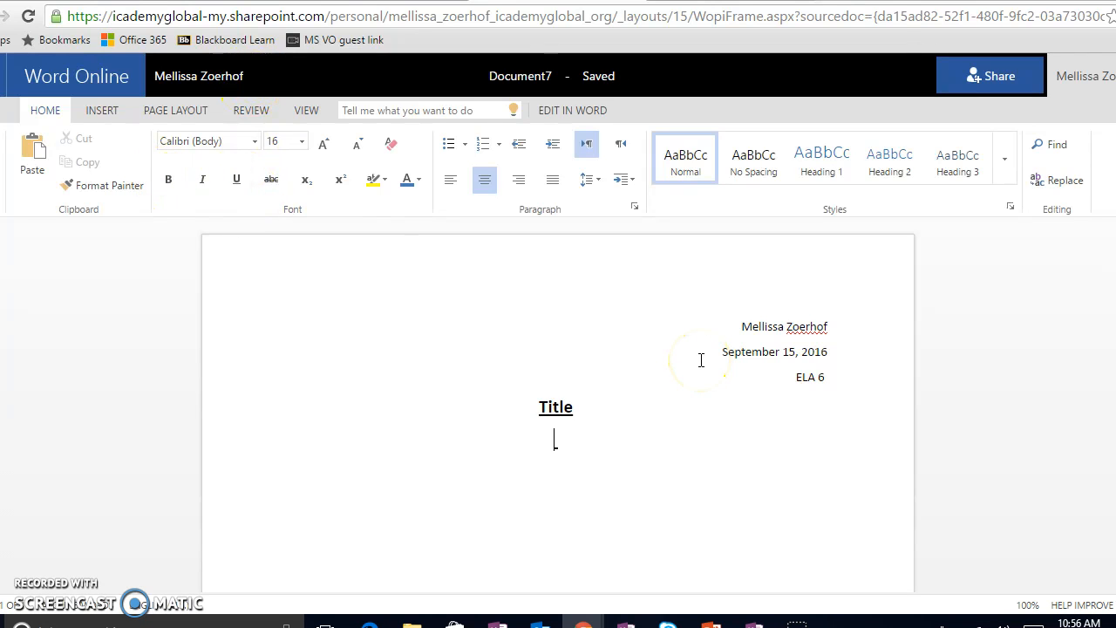
{"action": "left_click", "coordinate": [450, 178]}
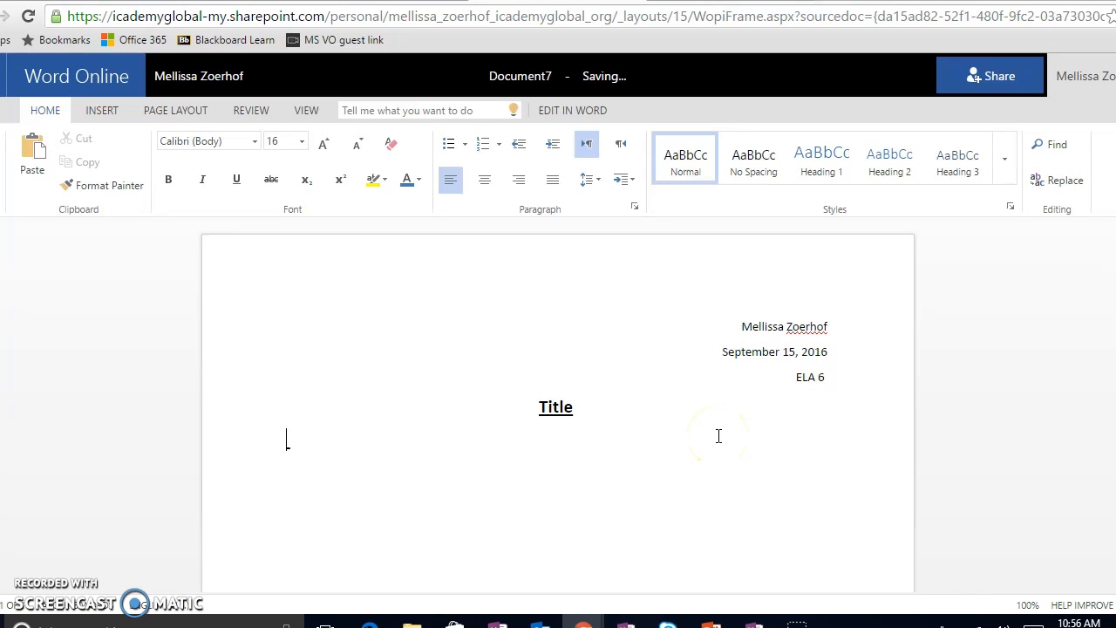
Write a filler body paragraph starting "Fjdkl;slkdfjsd" below the title and indent its first line.
{"action": "type", "text": "Fjdkl;slkdfjsd;lfadkjflkds;fjdslk;falksdj"}
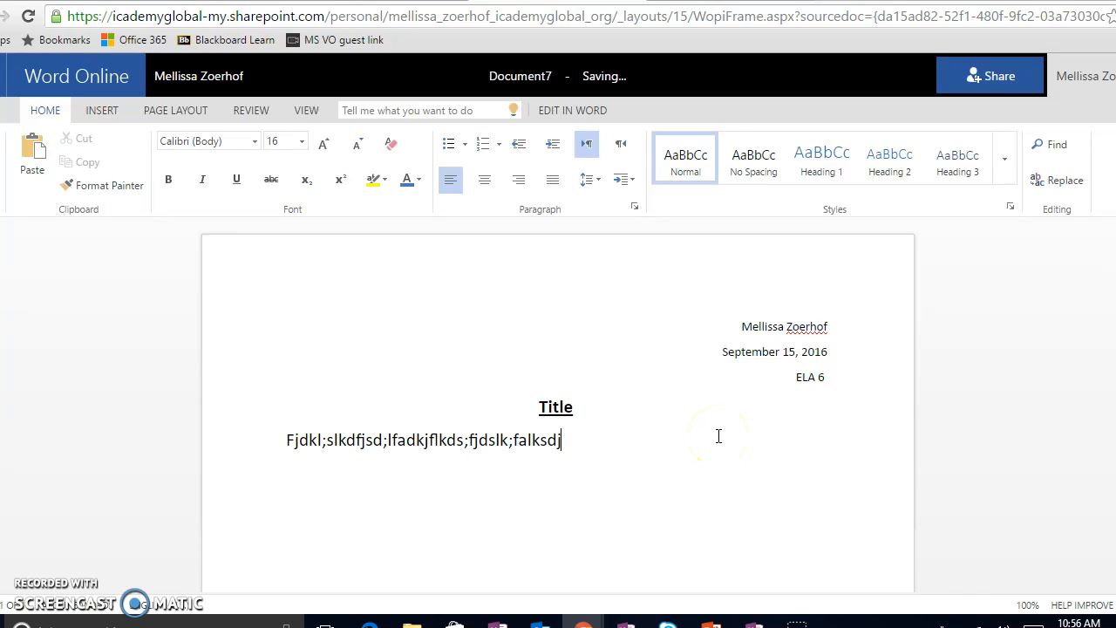
{"action": "type", "text": "fkls;alkdjfl;kdsl;jalkdj;"}
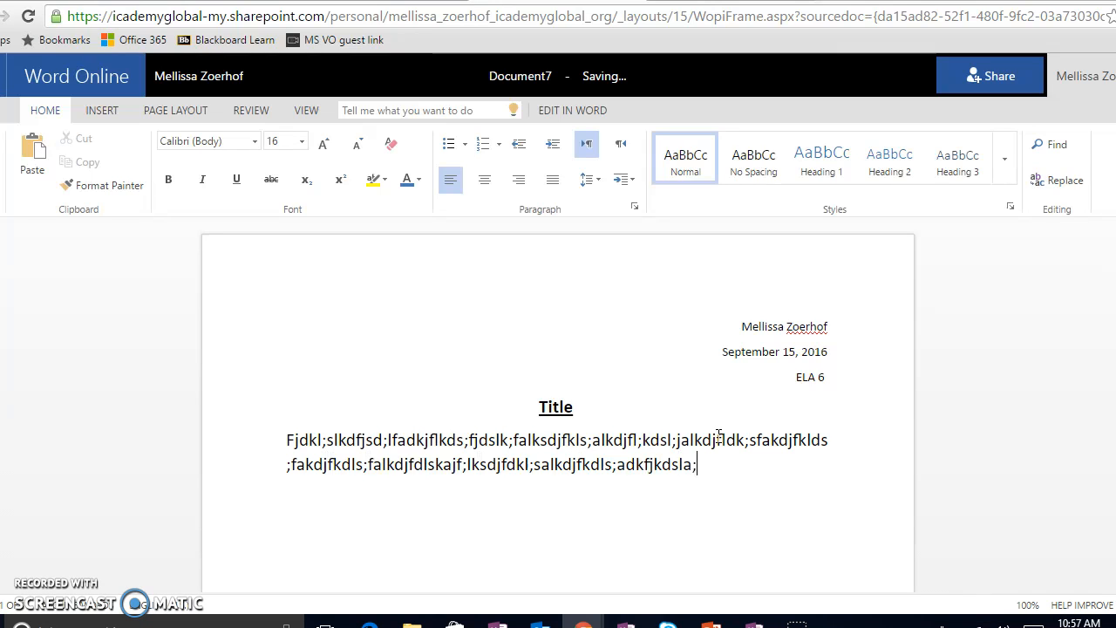
{"action": "type", "text": "dk;sfakdjfklds;fakdjfkdls;falkdjfdlskajf;lksdjfdkl;salkdjfkdl"}
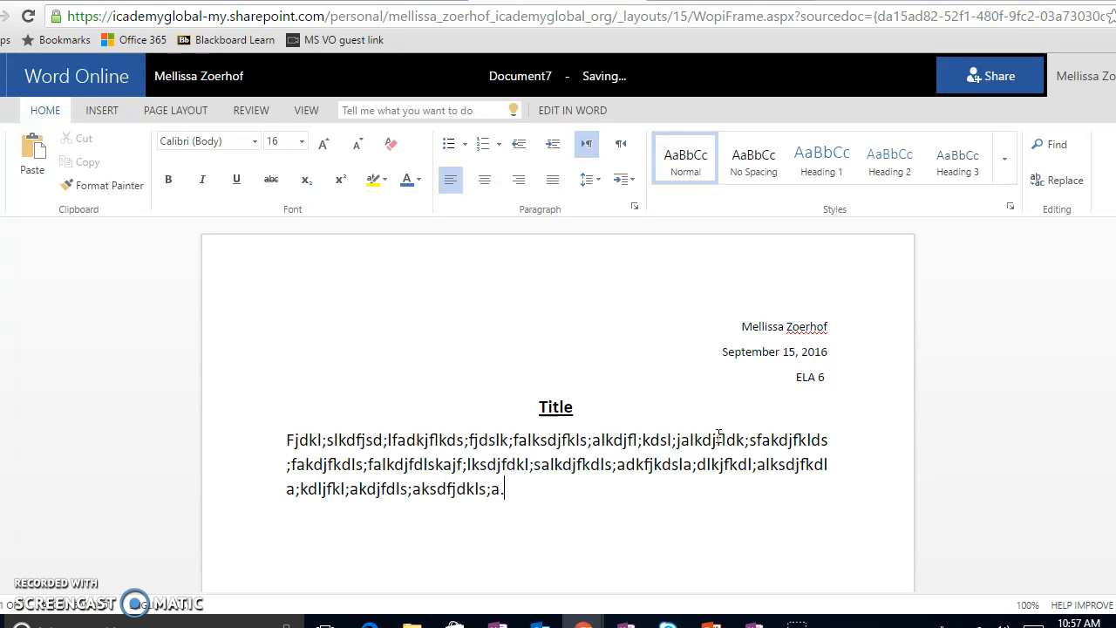
{"action": "left_click", "coordinate": [284, 440]}
{"action": "key", "text": "Tab"}
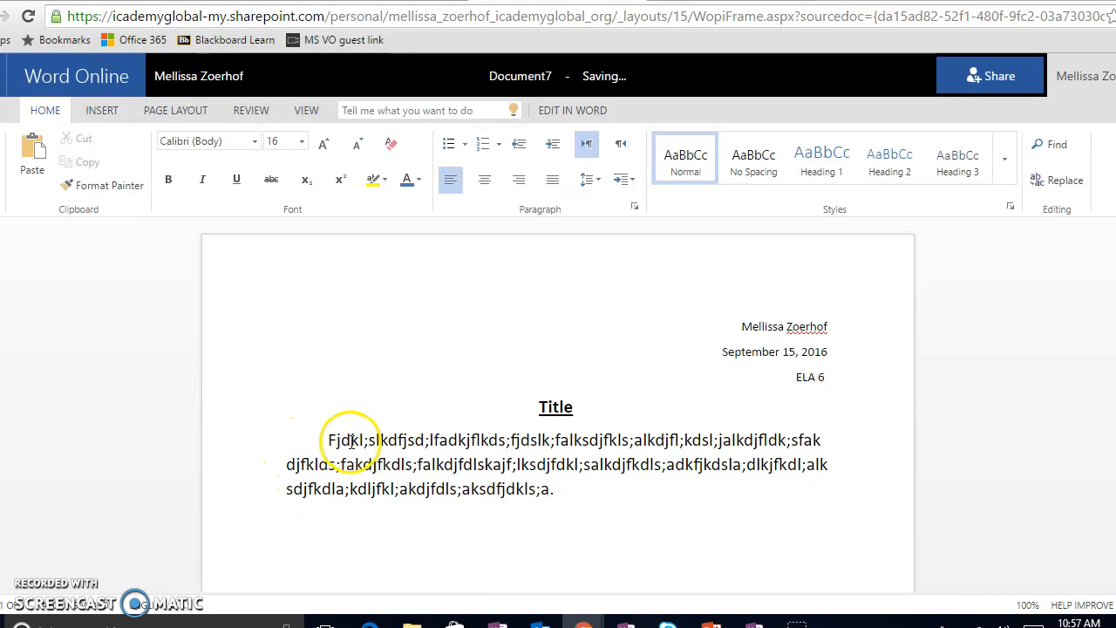
Add a second body paragraph starting "New paragraph number 2." followed by random filler letters and a closing period.
{"action": "left_click", "coordinate": [631, 489]}
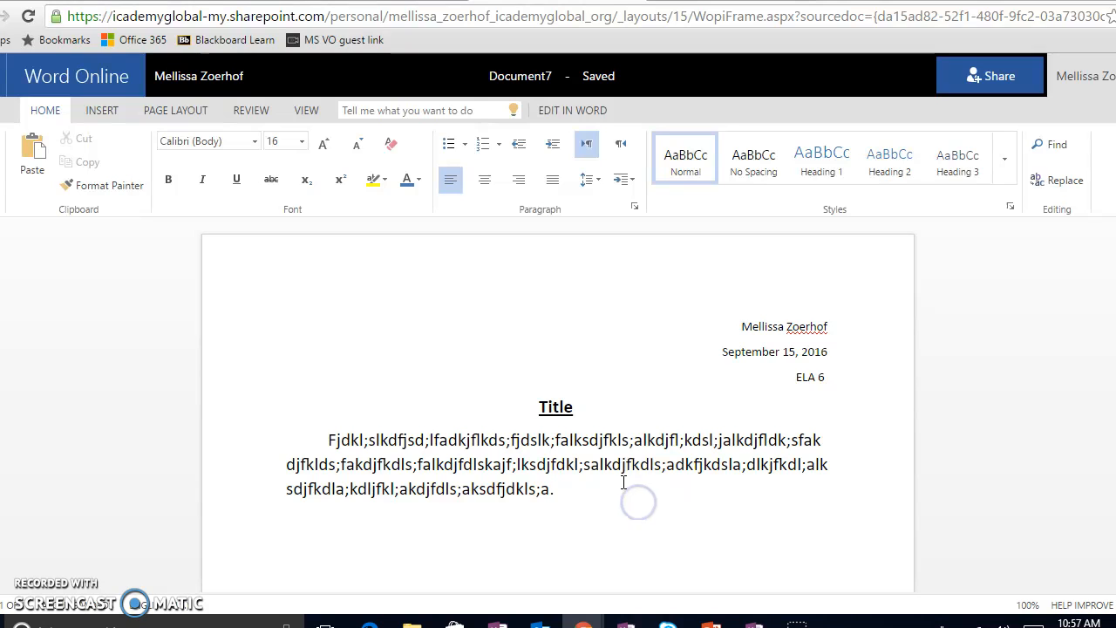
{"action": "key", "text": "Return"}
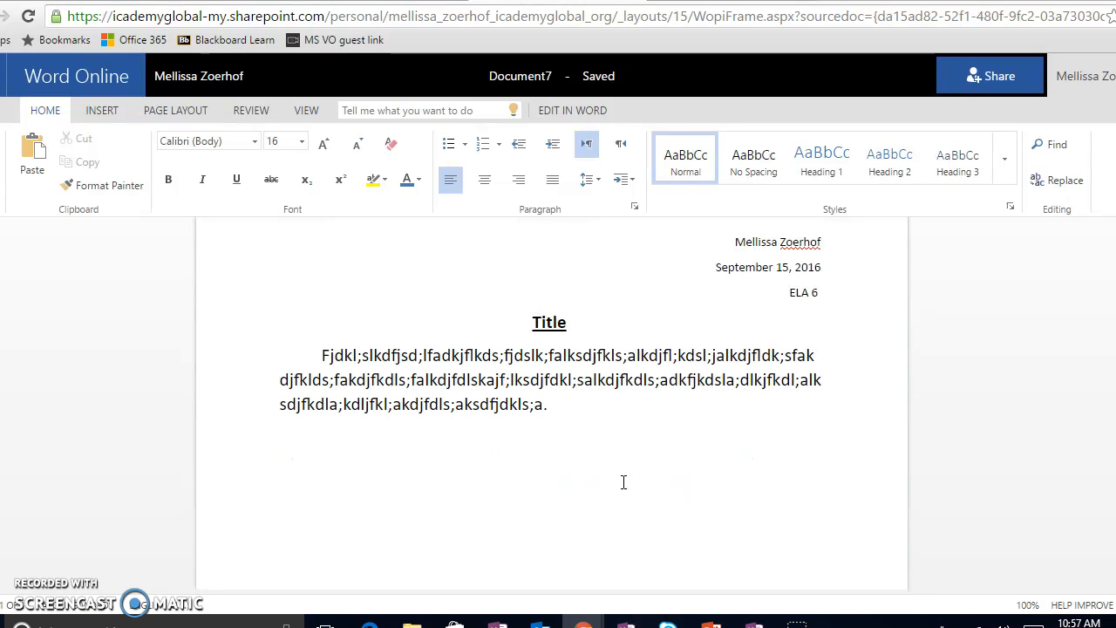
{"action": "type", "text": "New paragraph num"}
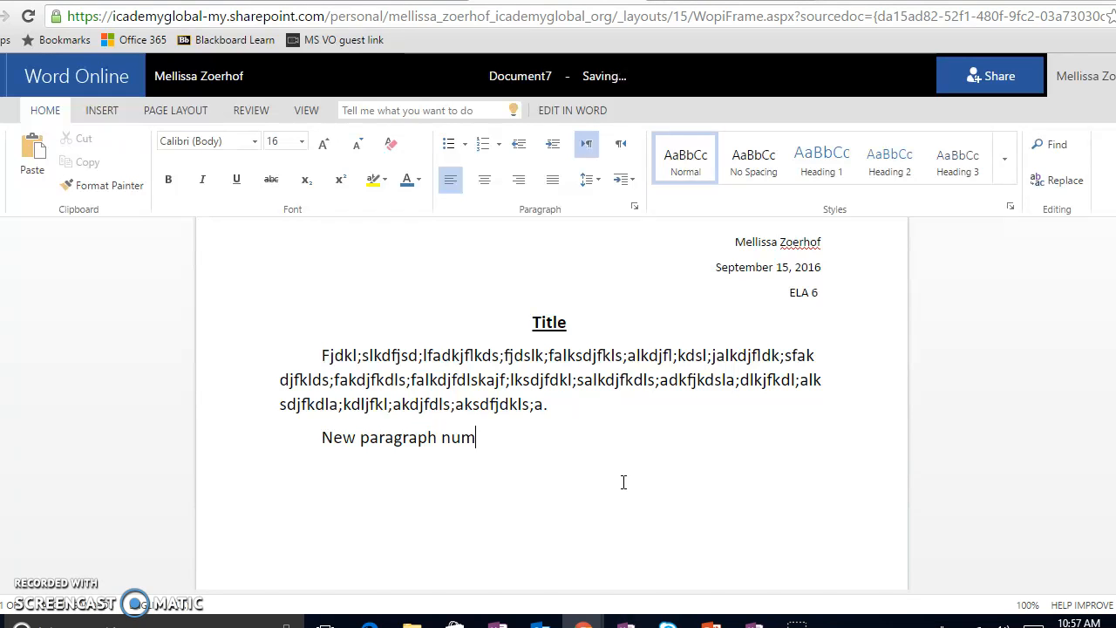
{"action": "type", "text": "ber 2.dsfjdskla;fjkdsl;a"}
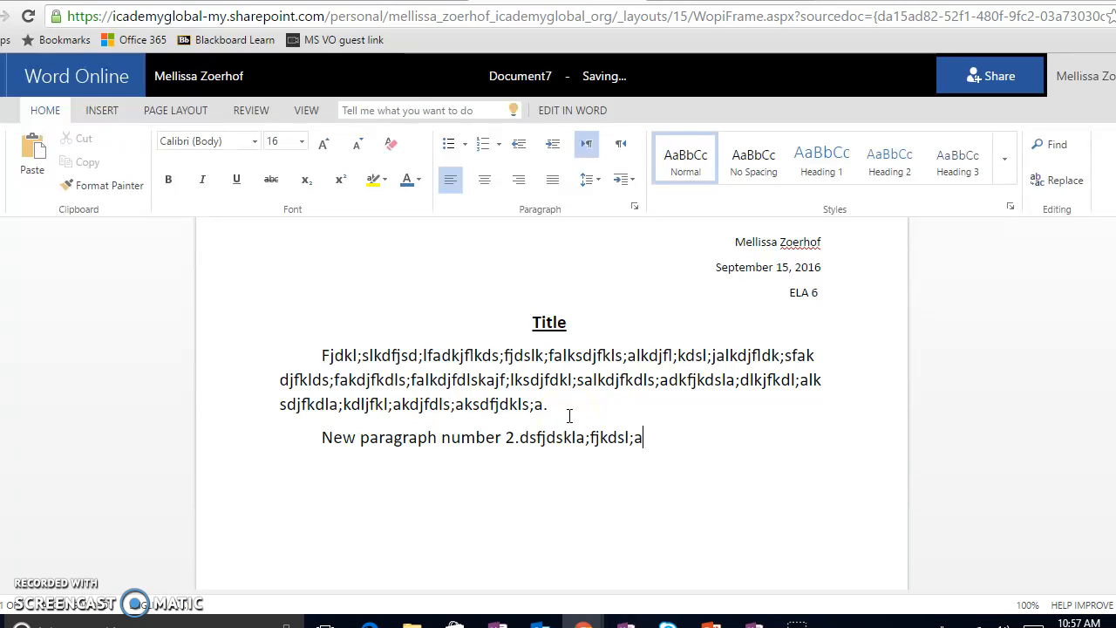
{"action": "type", "text": "sldkfjdksl;adkjfdksla;ldkfjkdls;aldkjfdklsa;lksdjfkdls;akldjfkdls;a"}
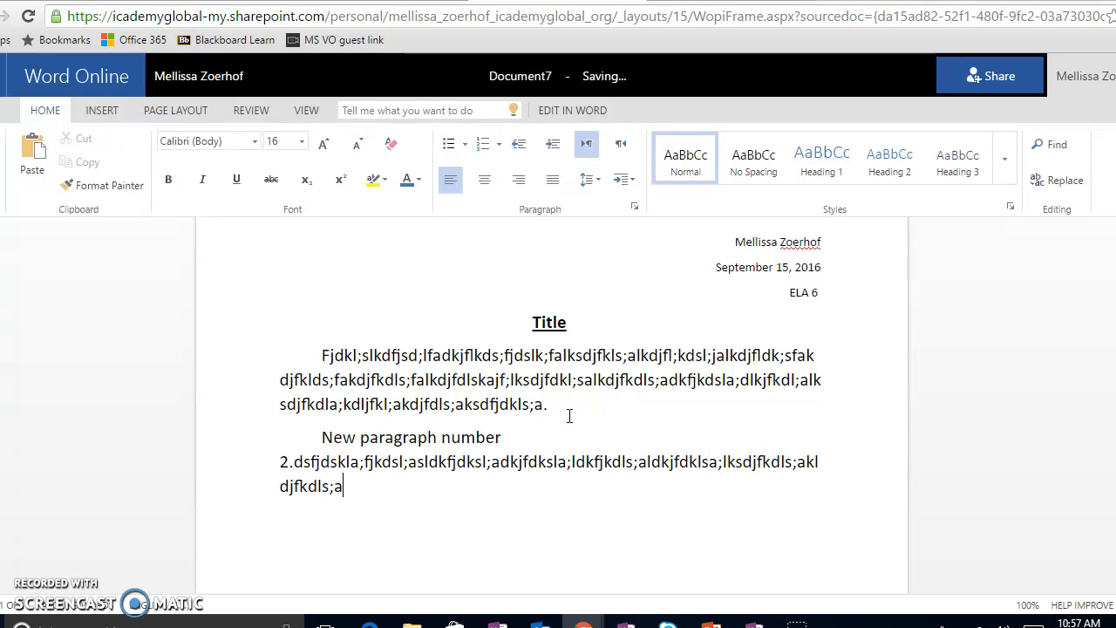
{"action": "type", "text": "kdjfkdls;akldjfkdls;alkdjfkdls;aldkfjkdls;adlkfjkdsl;alkdjf"}
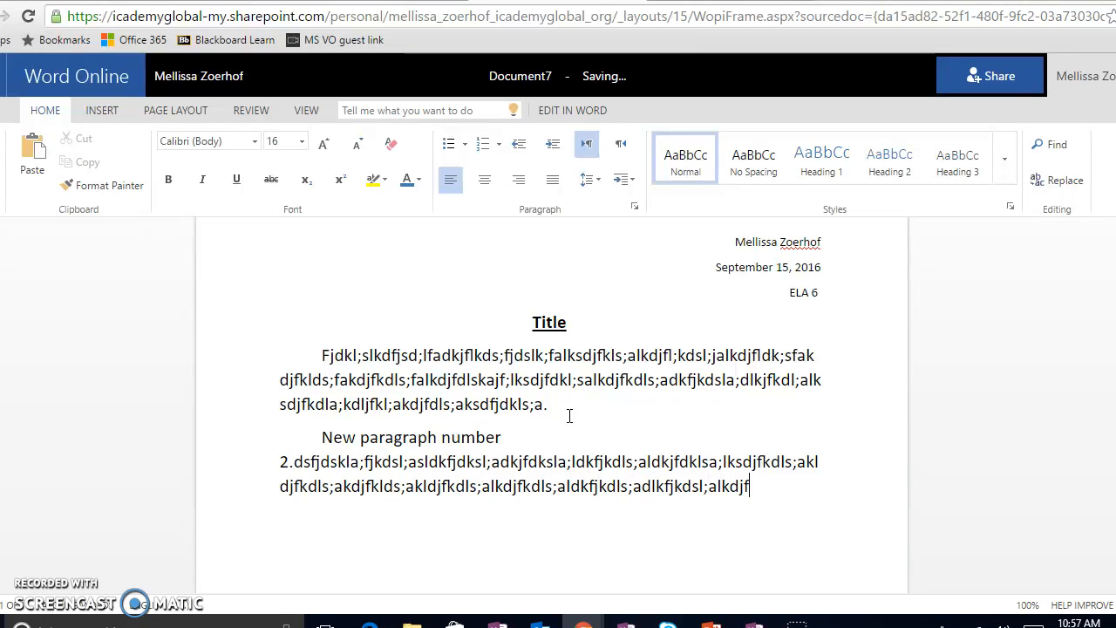
{"action": "type", "text": "."}
Add a third filler body paragraph starting "Jfkdlsa;sdlkfjdksla" and ending with a period.
{"action": "key", "text": "Return"}
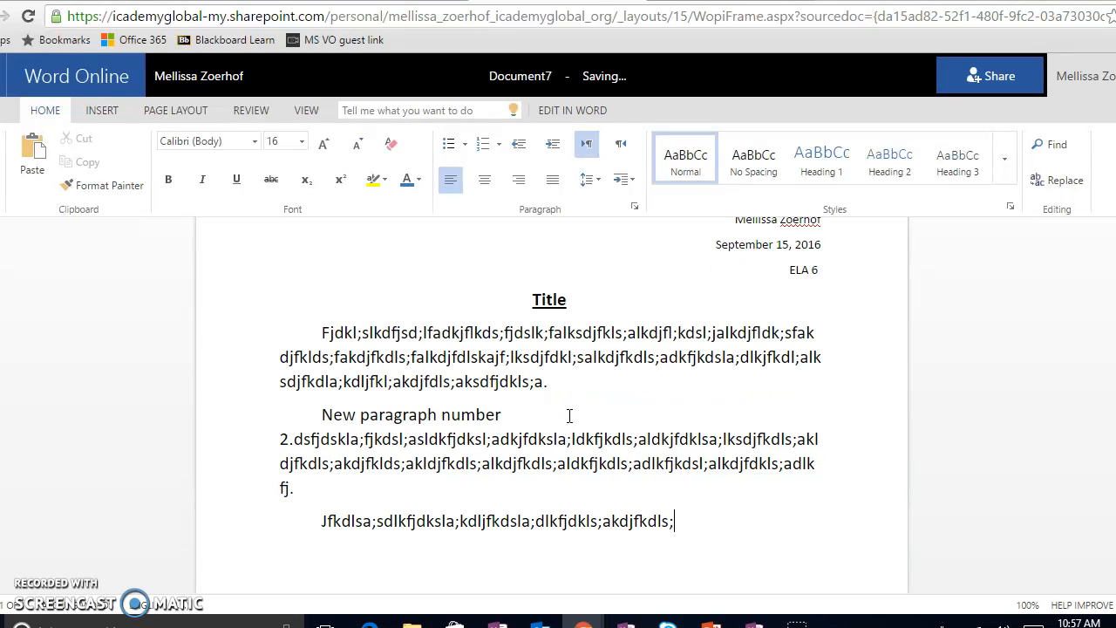
{"action": "type", "text": "jadlkfjkdls;aldkjfkdl;sa"}
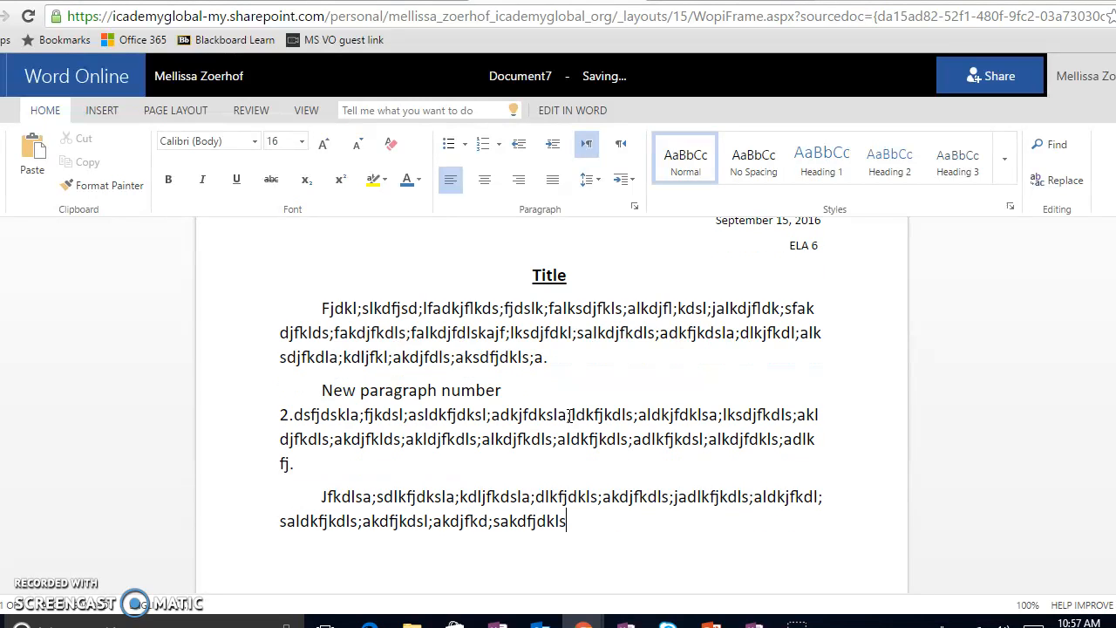
{"action": "type", "text": "ldkfj."}
Replace the gap between "number" and "2." in the second paragraph so both sit on the same line.
{"action": "left_click", "coordinate": [452, 420]}
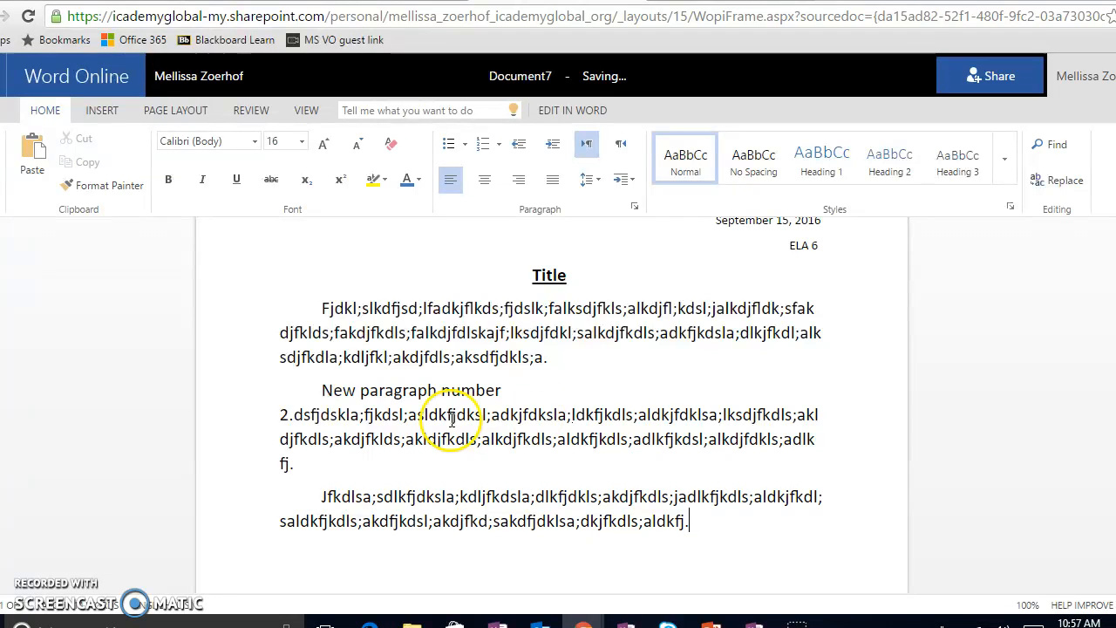
{"action": "left_click", "coordinate": [281, 413]}
{"action": "key", "text": "BackSpace"}
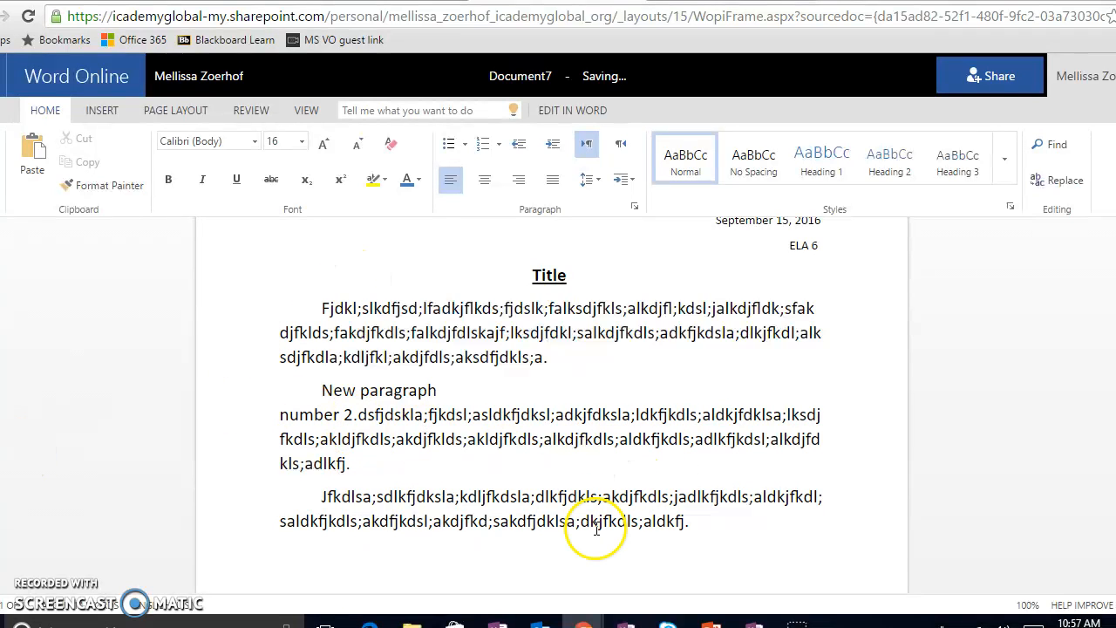
Set the font size of all three body paragraphs to 12.
{"action": "left_click", "coordinate": [762, 514]}
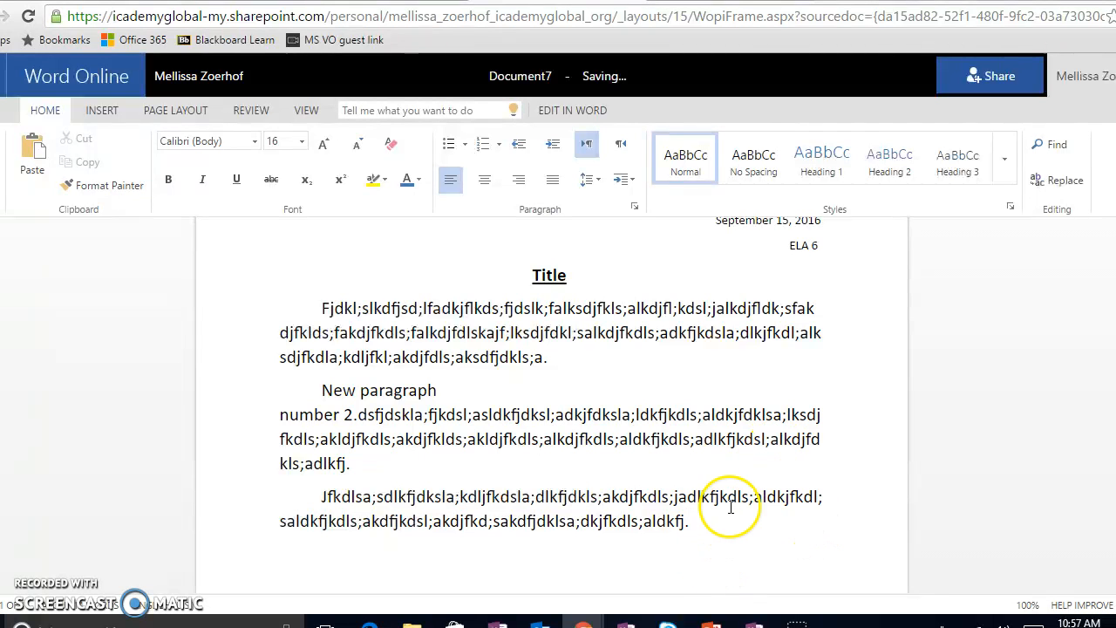
{"action": "scroll", "coordinate": [640, 474], "scroll_direction": "up", "scroll_amount": 1}
{"action": "scroll", "coordinate": [643, 473], "scroll_direction": "down", "scroll_amount": 3}
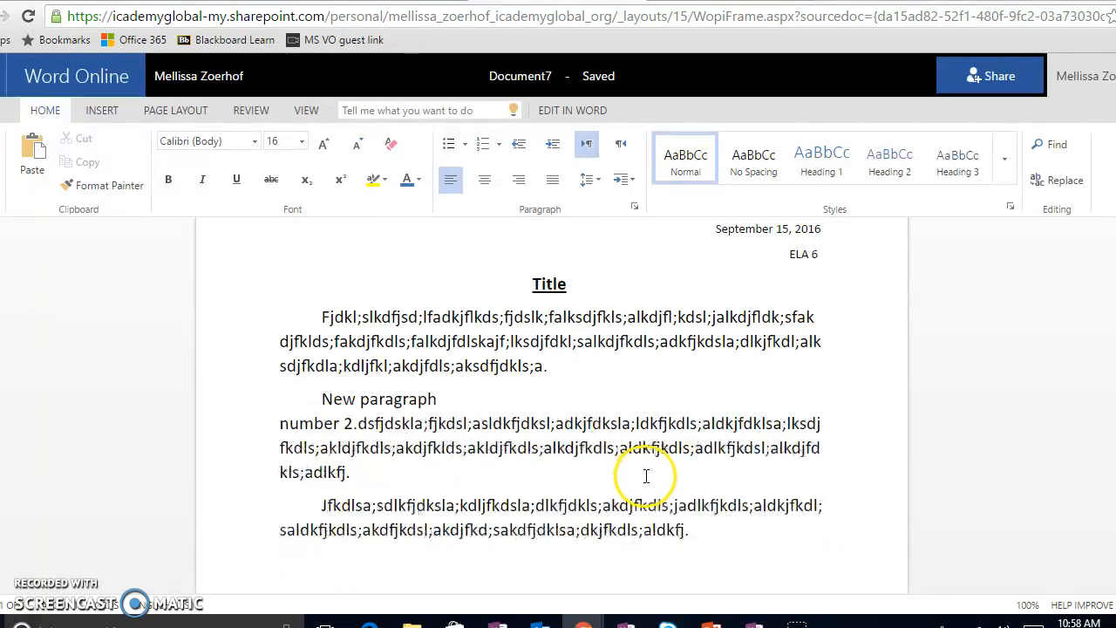
{"action": "left_click_drag", "start_coordinate": [711, 440], "coordinate": [319, 375]}
{"action": "left_click", "coordinate": [301, 141]}
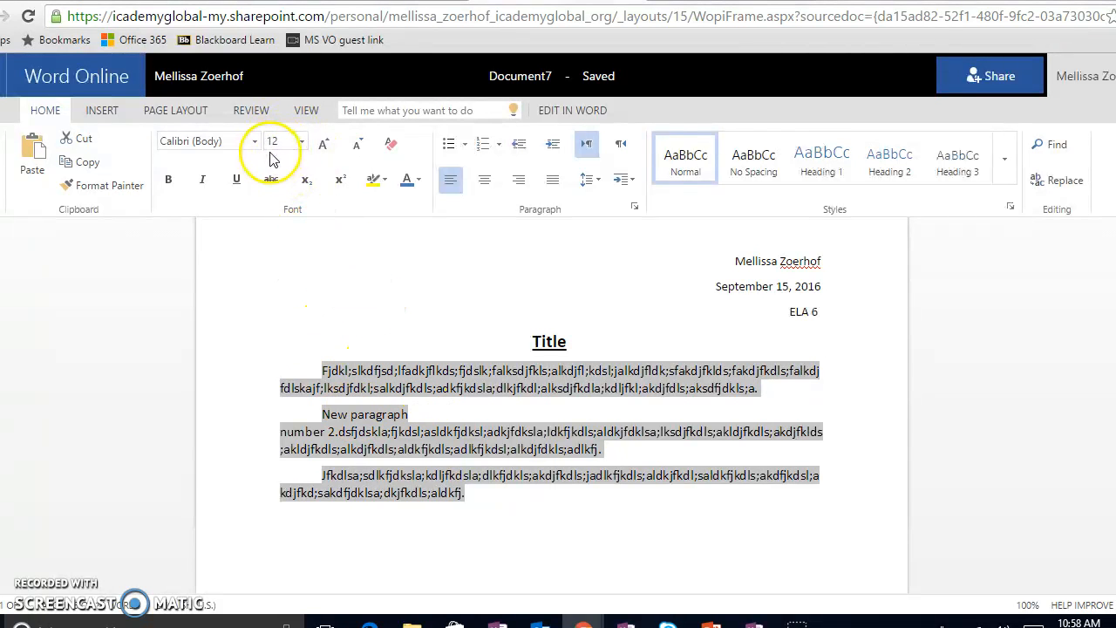
Change the font of the three selected body paragraphs to SimSun.
{"action": "left_click", "coordinate": [302, 145]}
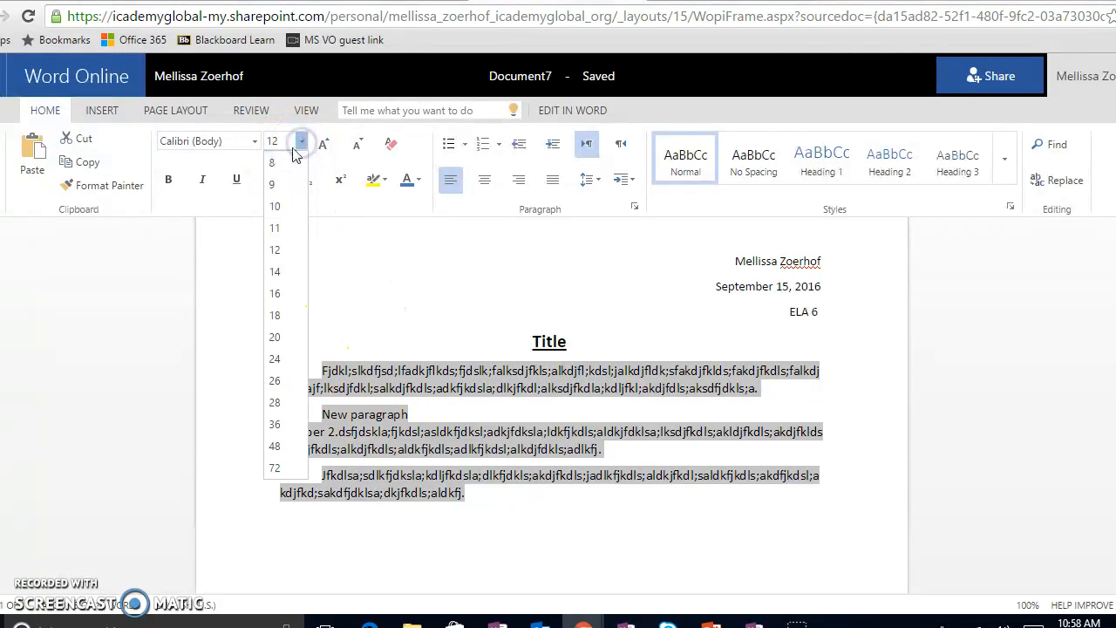
{"action": "left_click", "coordinate": [316, 342]}
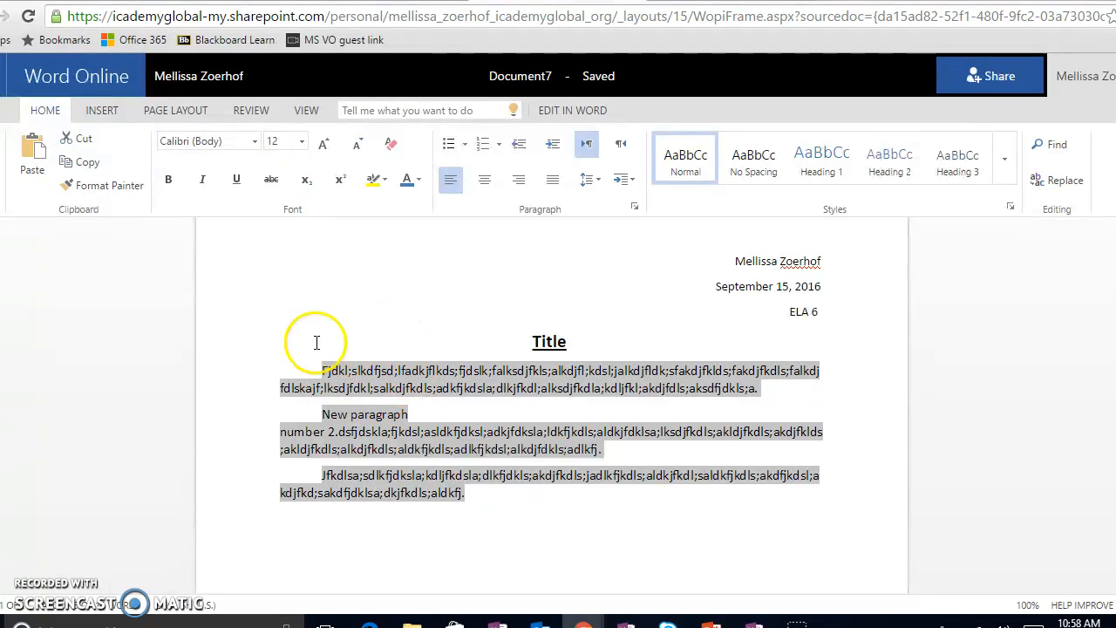
{"action": "left_click", "coordinate": [222, 142]}
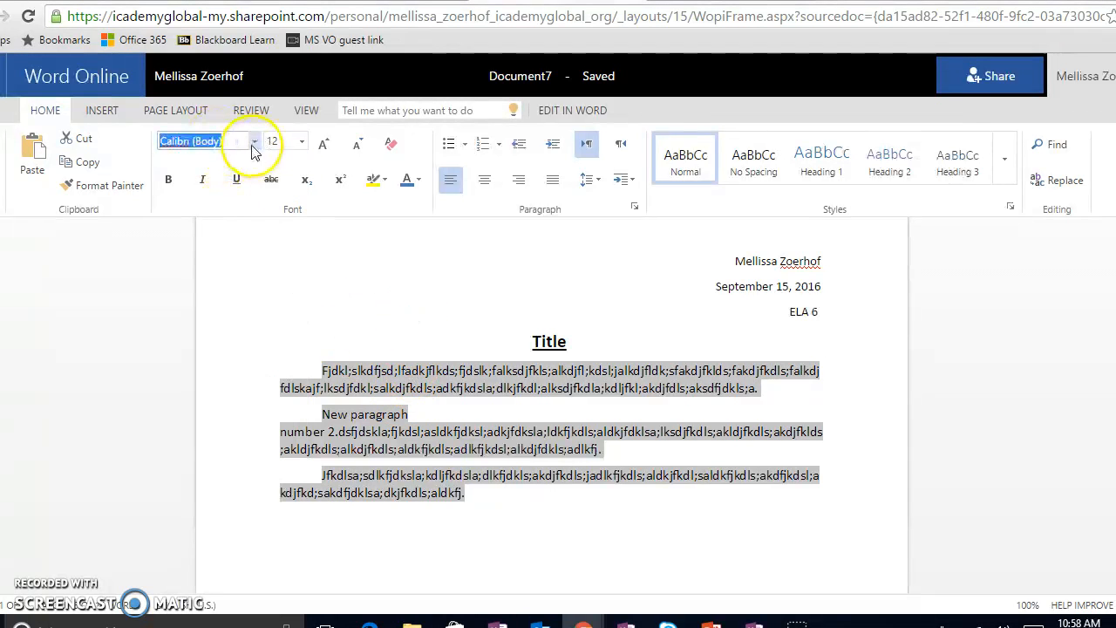
{"action": "left_click", "coordinate": [251, 143]}
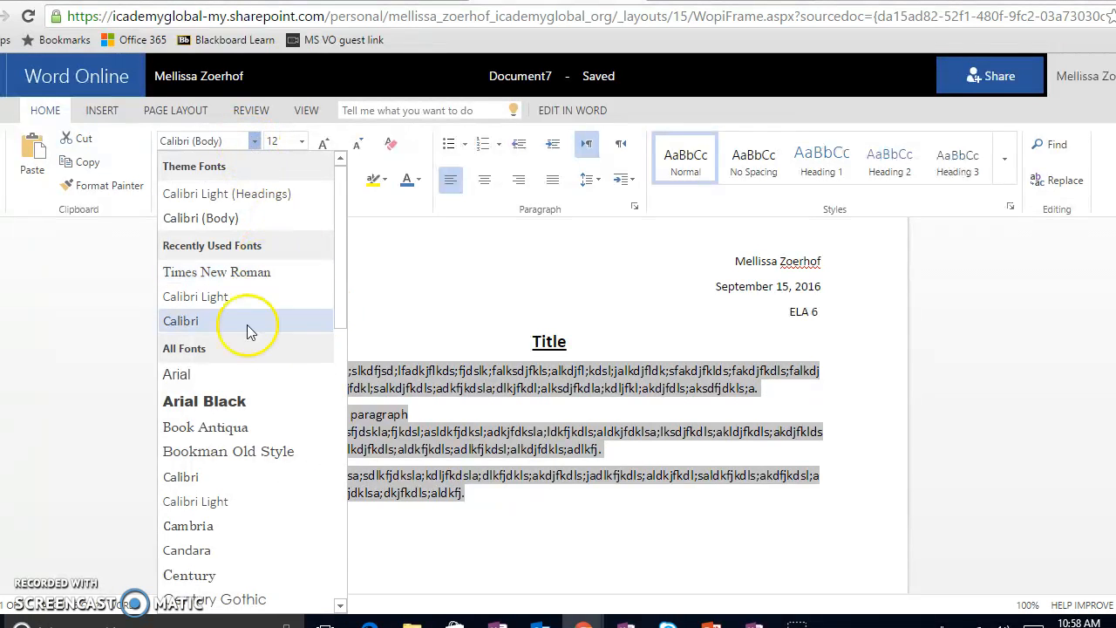
{"action": "scroll", "coordinate": [259, 358], "scroll_direction": "down", "scroll_amount": 8}
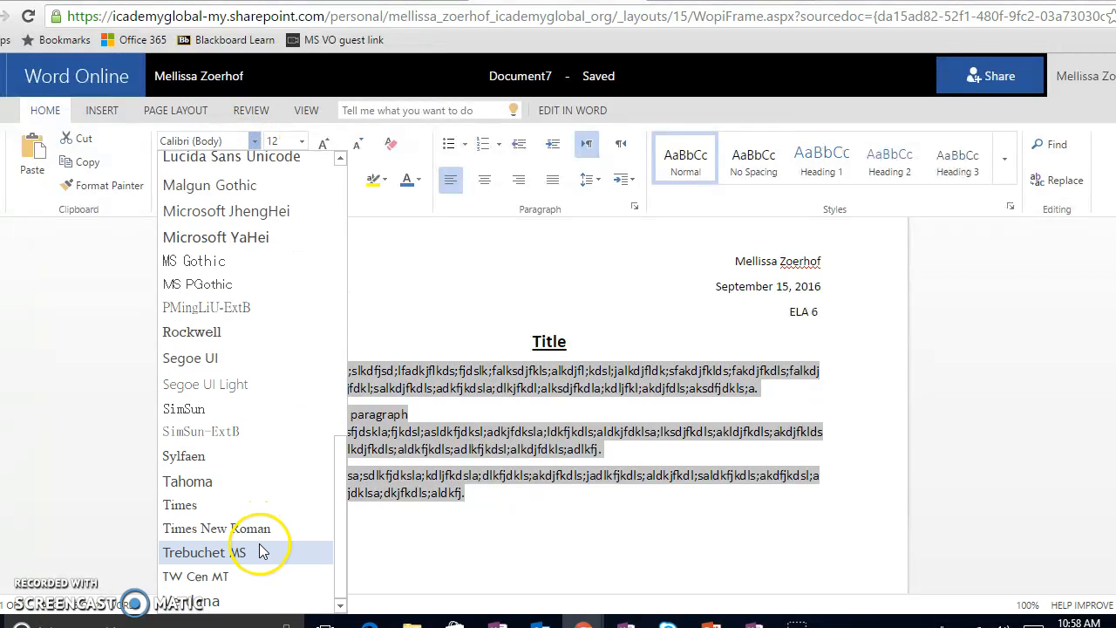
{"action": "left_click", "coordinate": [222, 408]}
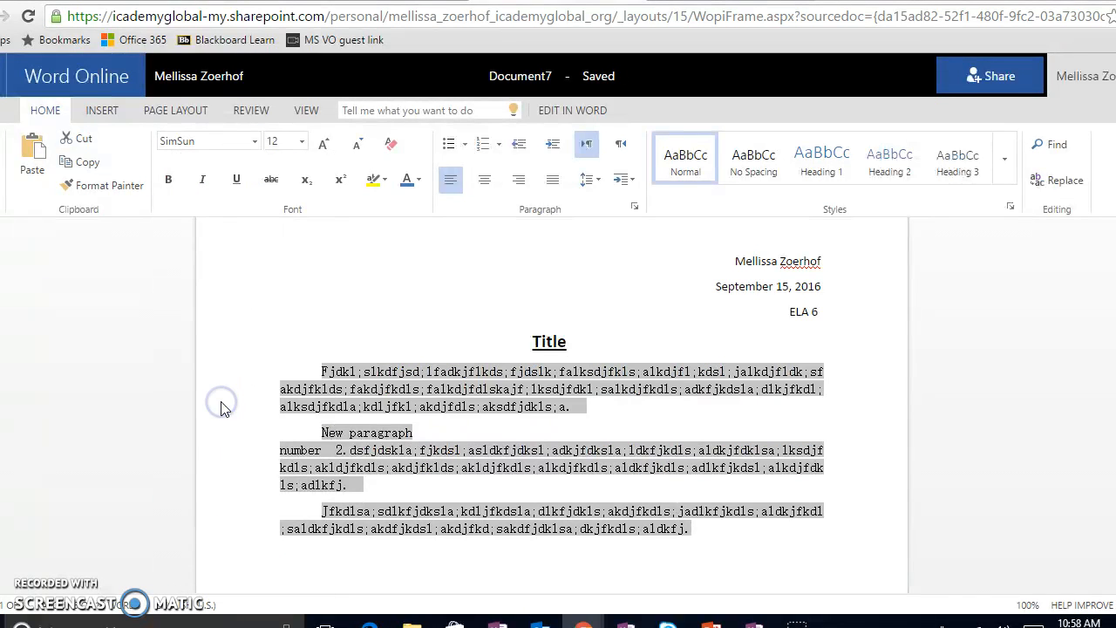
Apply the Calibri Light (Headings) font to the whole document, including the heading lines, title and body paragraphs.
{"action": "left_click", "coordinate": [836, 545]}
{"action": "scroll", "coordinate": [805, 511], "scroll_direction": "down", "scroll_amount": 1}
{"action": "left_click_drag", "start_coordinate": [785, 453], "coordinate": [239, 273]}
{"action": "left_click", "coordinate": [190, 148]}
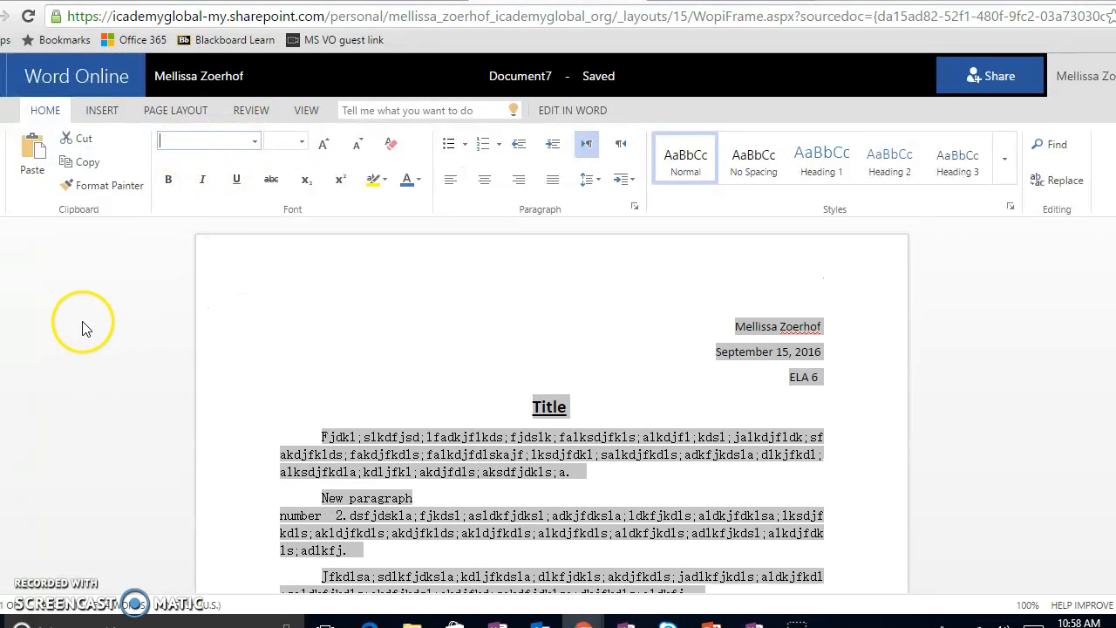
{"action": "left_click", "coordinate": [253, 142]}
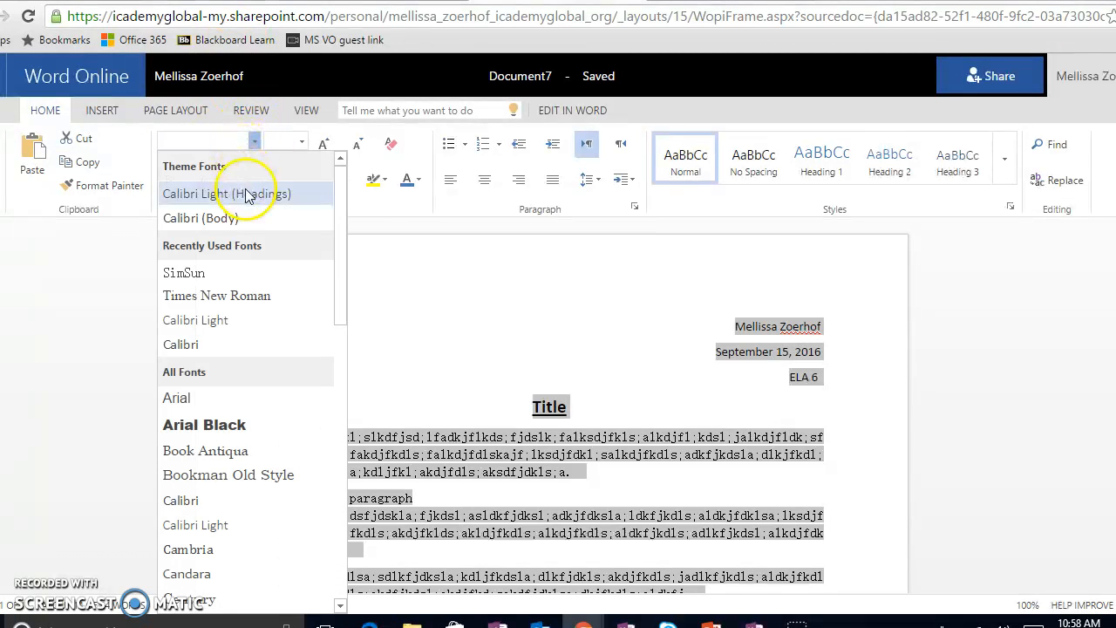
{"action": "left_click", "coordinate": [231, 194]}
{"action": "left_click", "coordinate": [444, 319]}
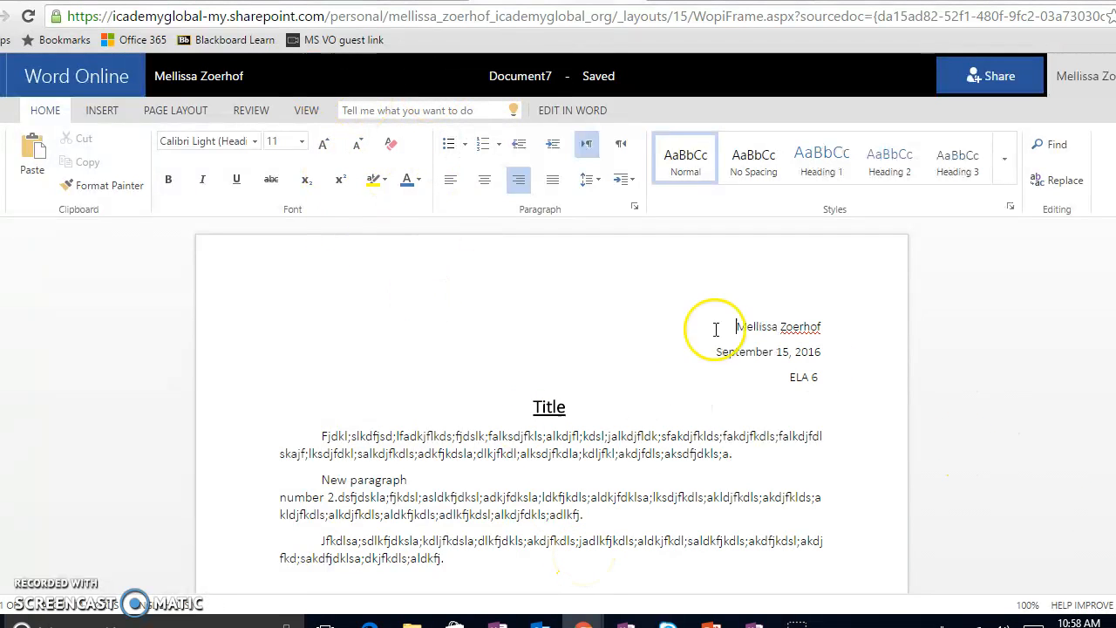
Enter "Personal Narrative" as the name for a saved copy of the document and cancel the save.
{"action": "left_click", "coordinate": [6, 110]}
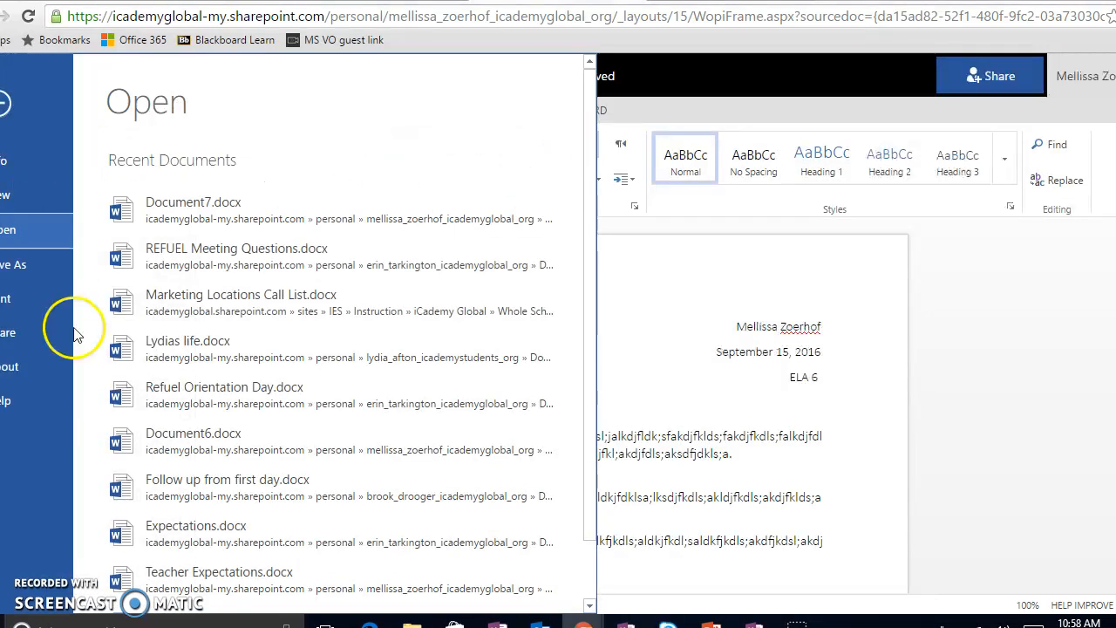
{"action": "left_click", "coordinate": [40, 262]}
{"action": "left_click", "coordinate": [226, 183]}
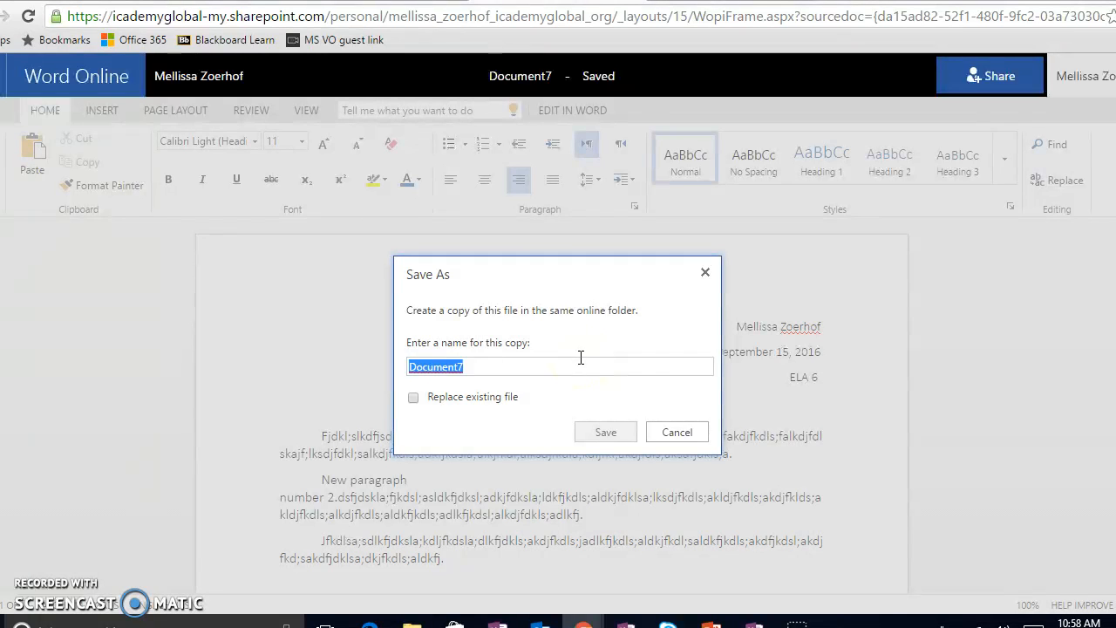
{"action": "type", "text": "Personal Narrative"}
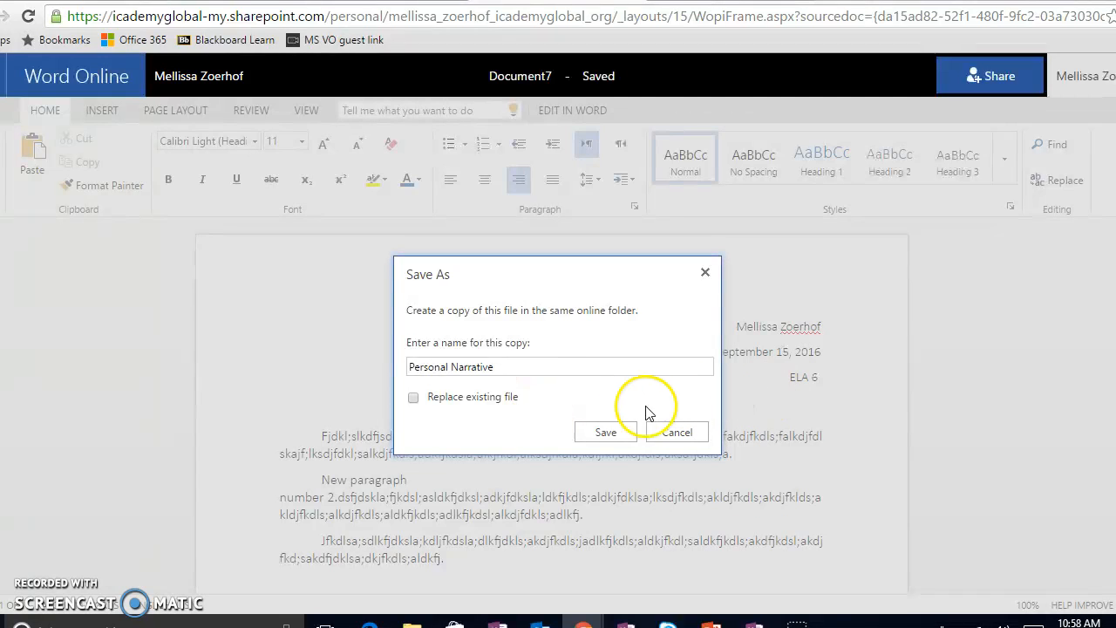
{"action": "left_click", "coordinate": [616, 432]}
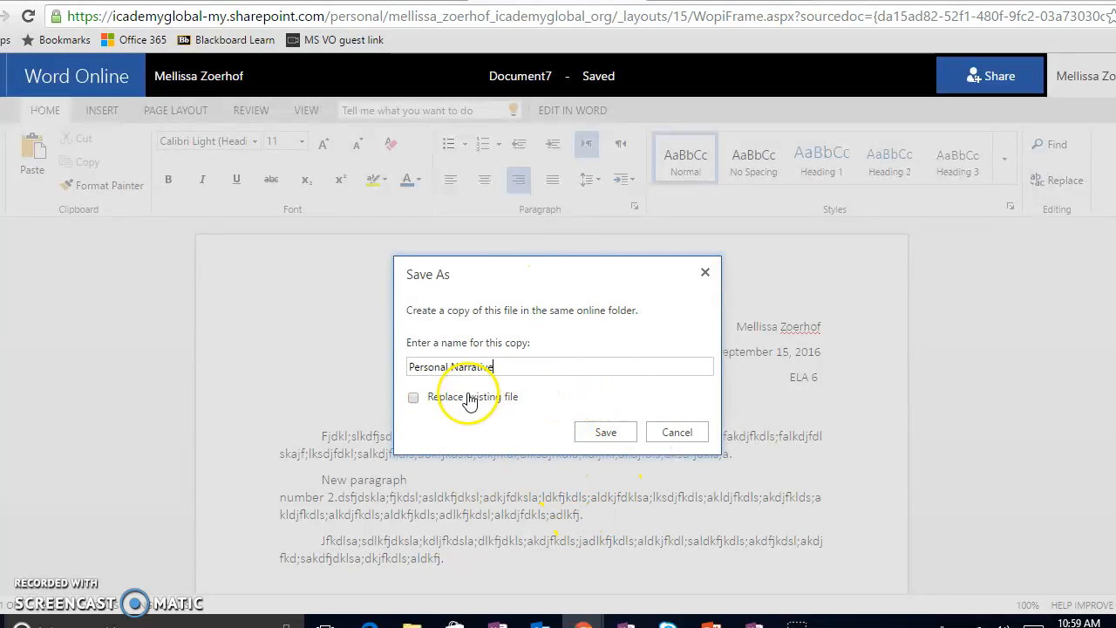
{"action": "left_click", "coordinate": [665, 431]}
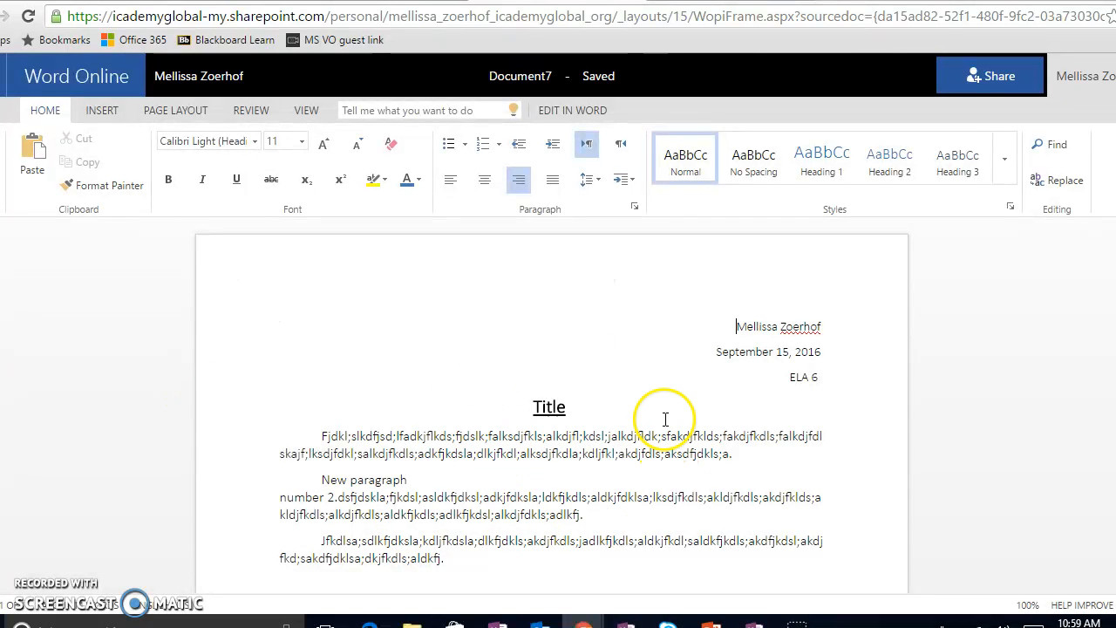